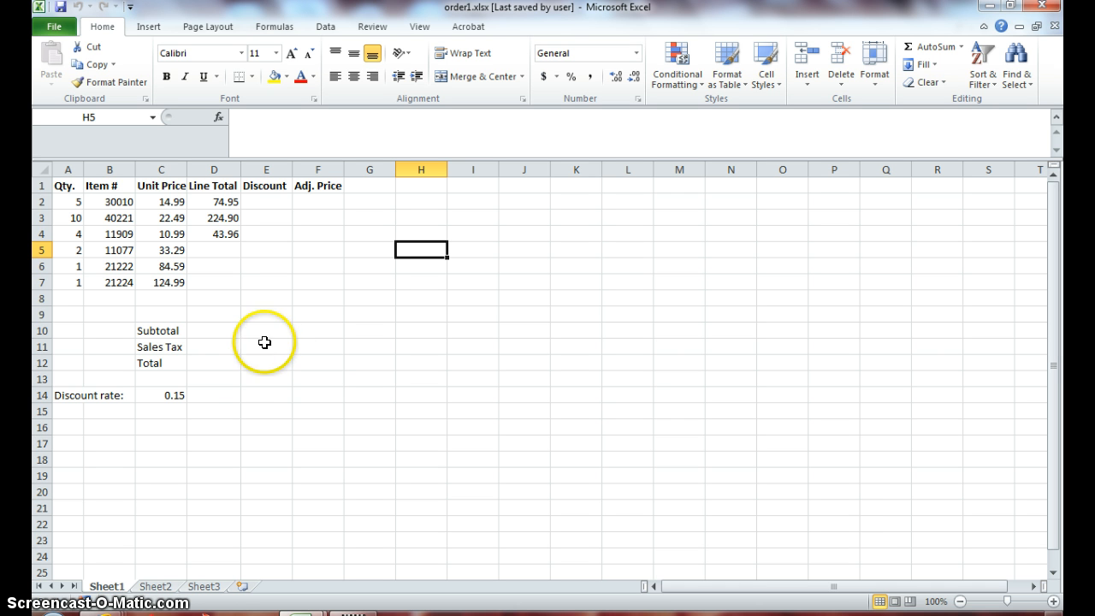
- Copy the line total formula in D4 down through D7
left_click(221, 248)
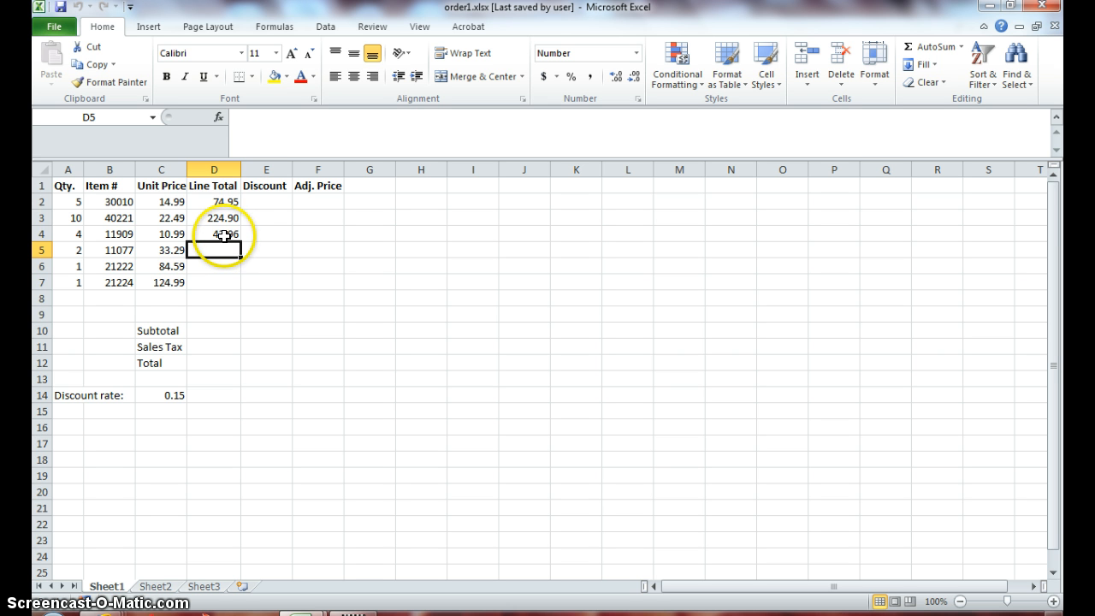
left_click(223, 236)
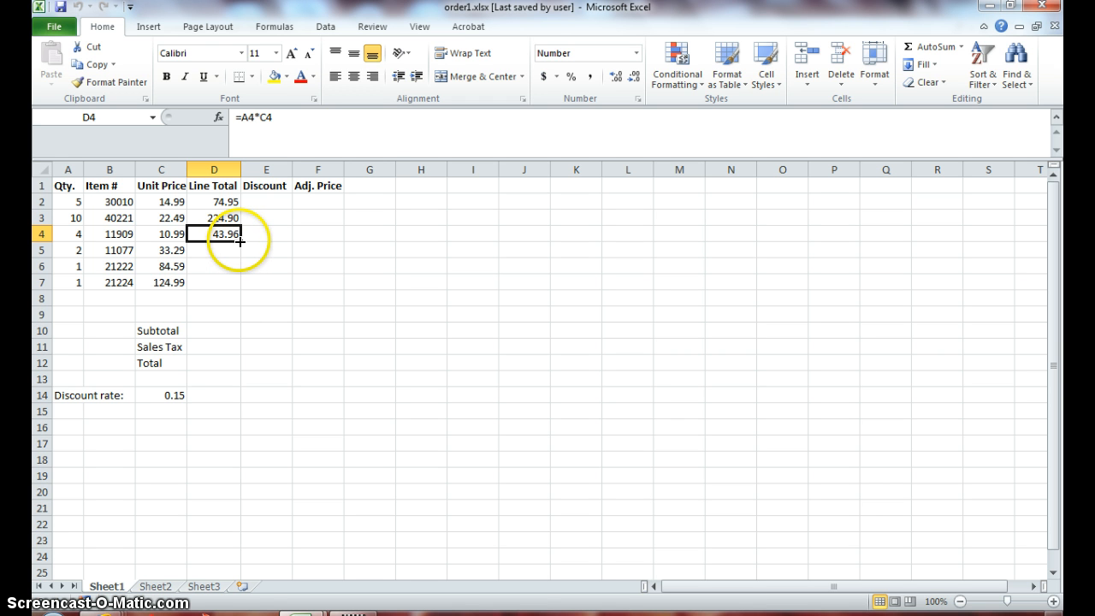
left_click_drag(240, 242, 237, 291)
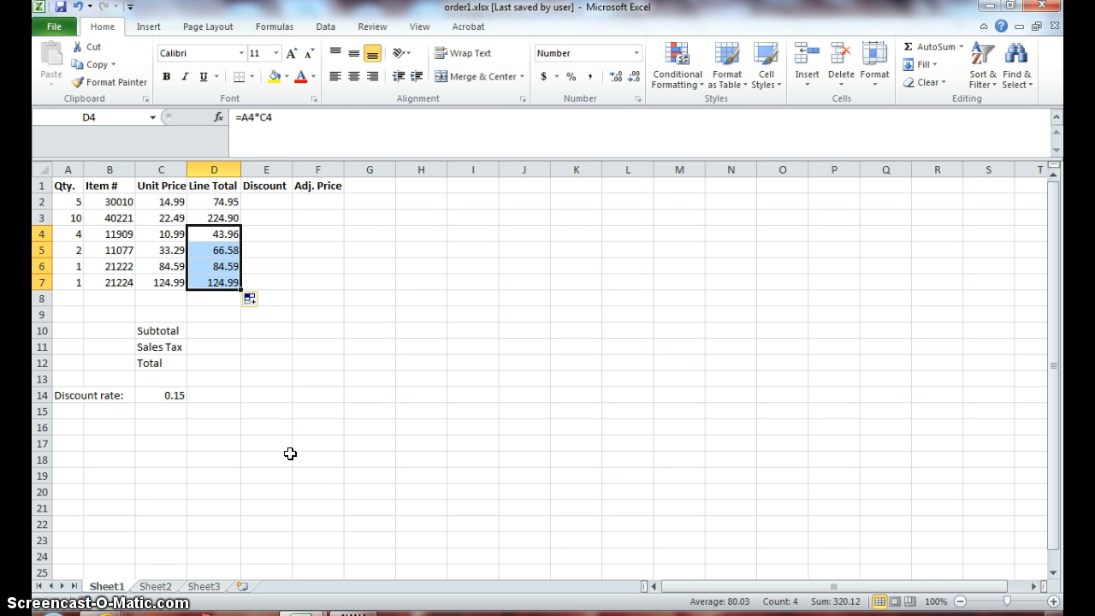
- Examine the line total formulas in D4 through D7 and compare their cell references with the matching rows
left_click(220, 237)
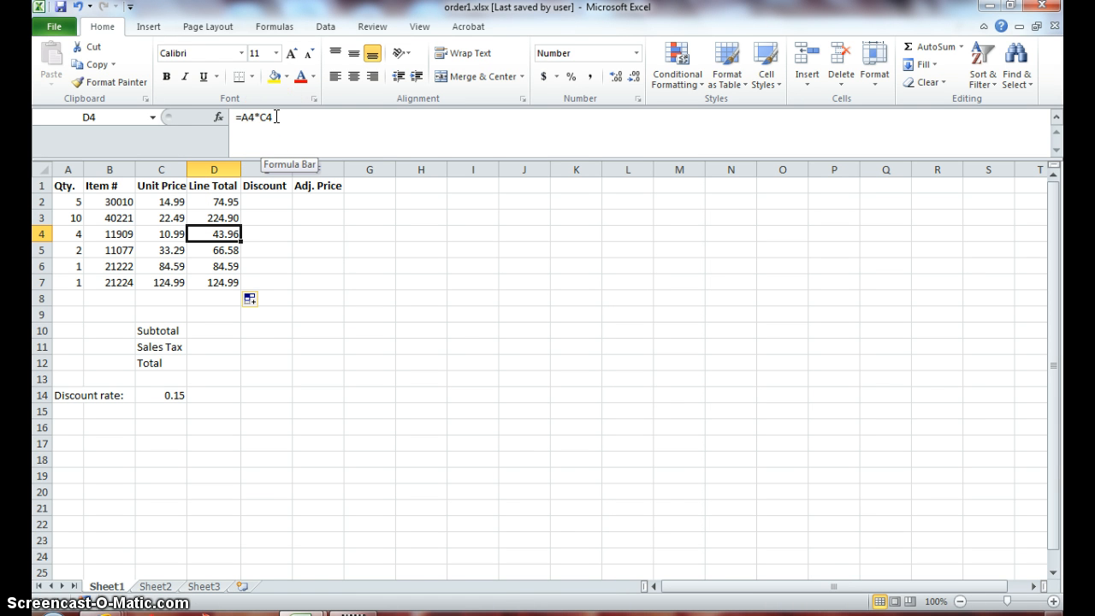
key("Down")
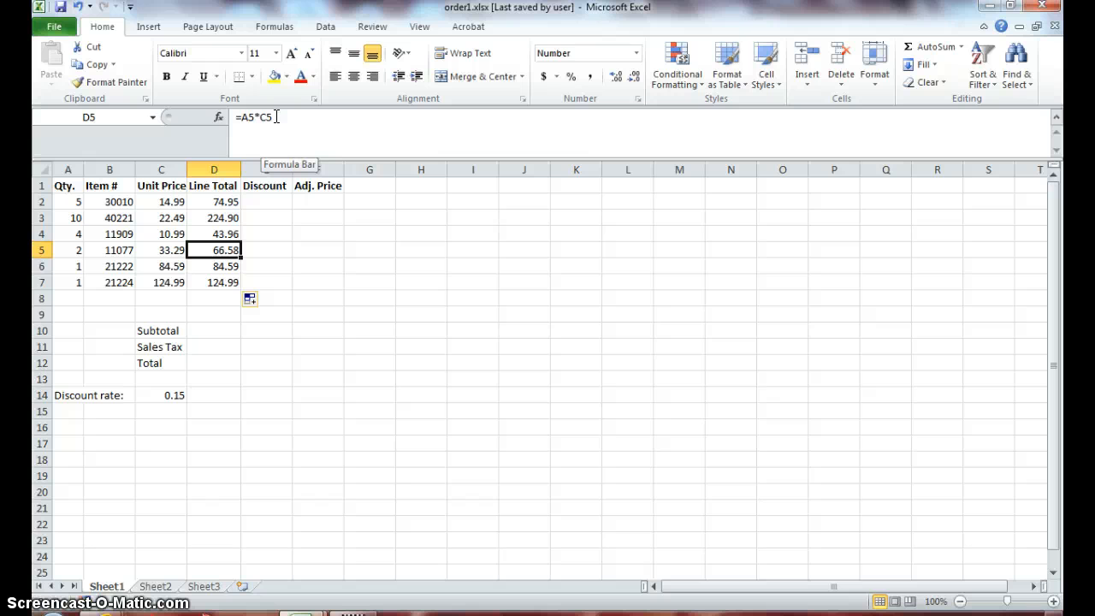
key("Down")
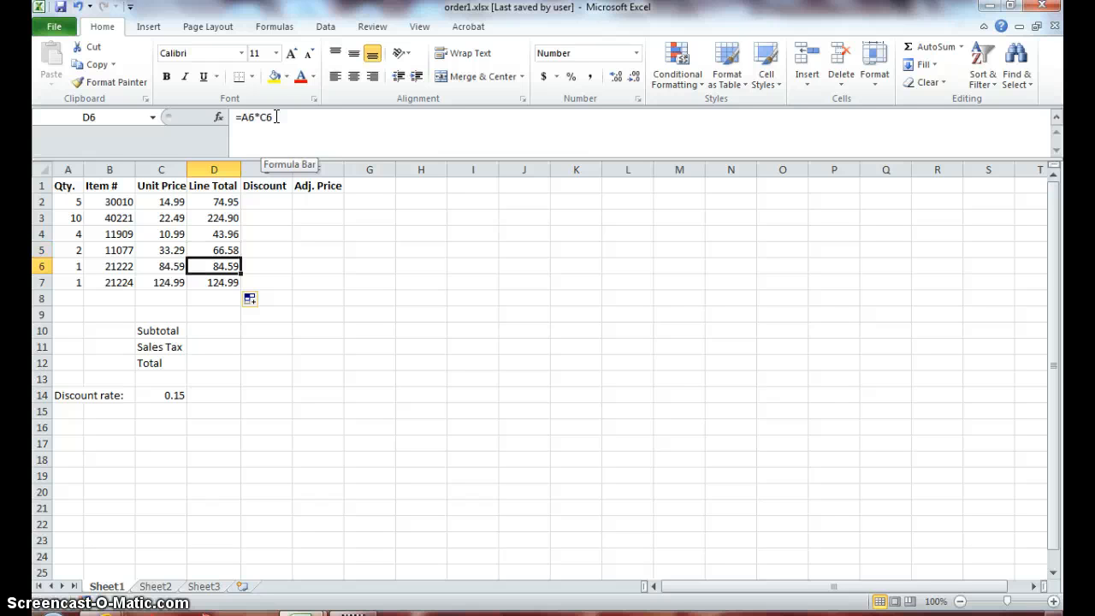
key("Down")
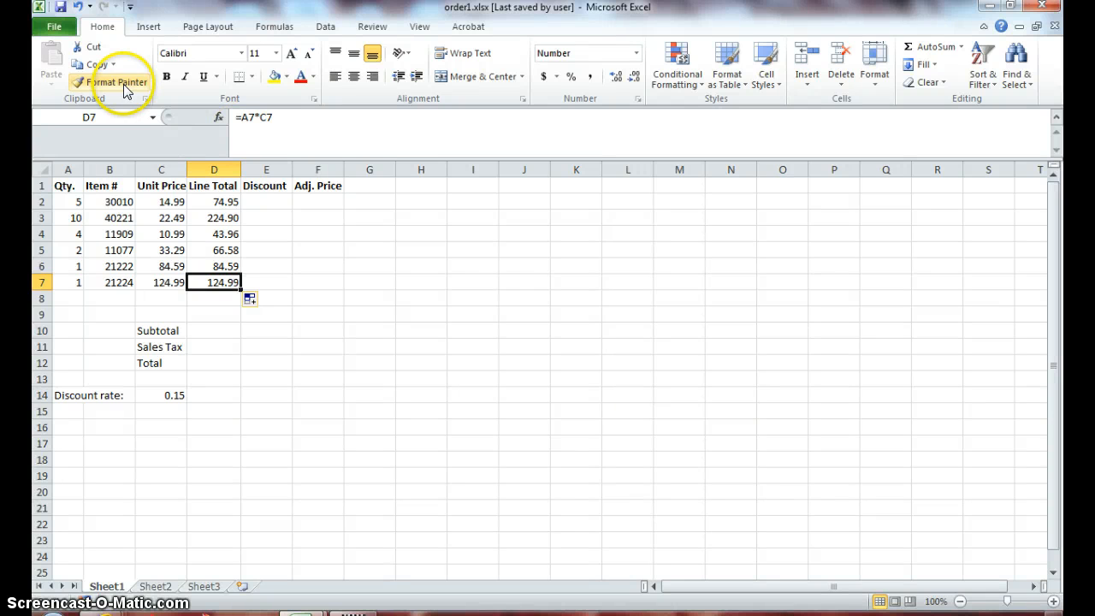
left_click(40, 234)
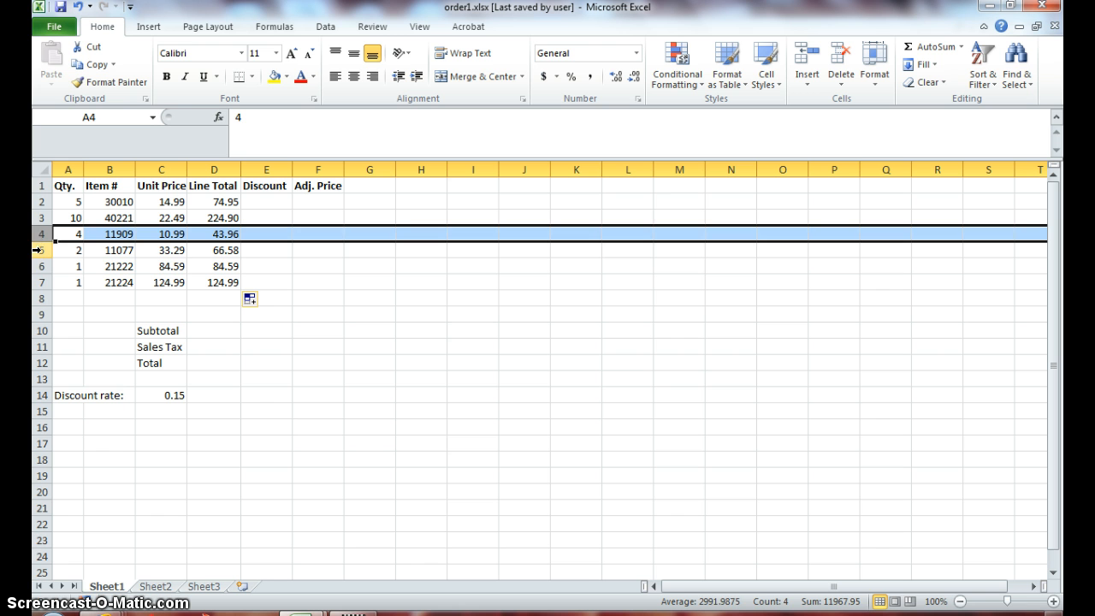
left_click(41, 250)
left_click(39, 266)
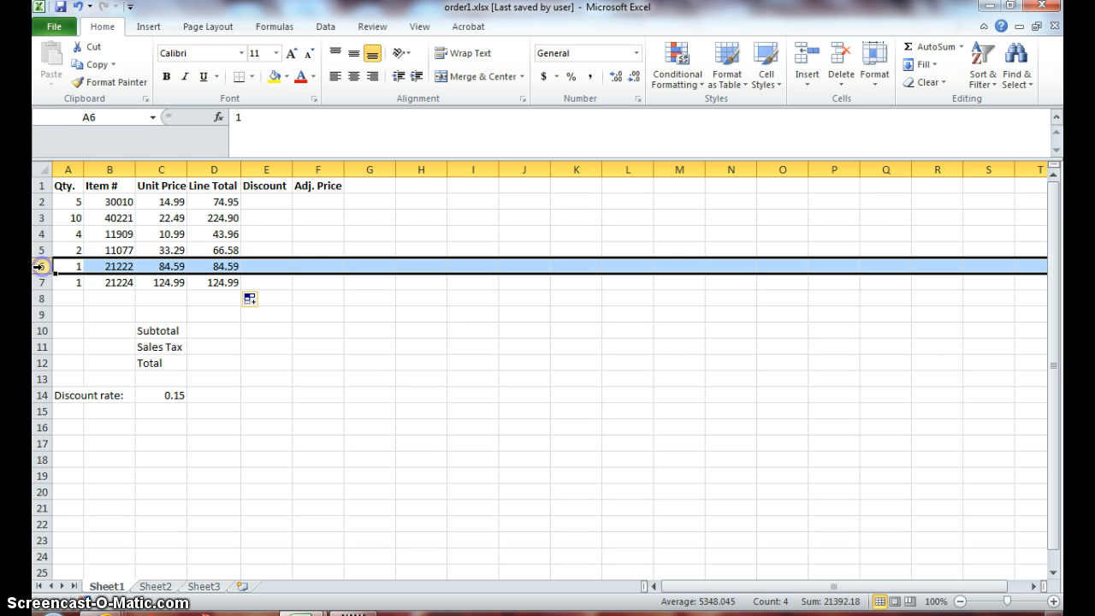
left_click(39, 283)
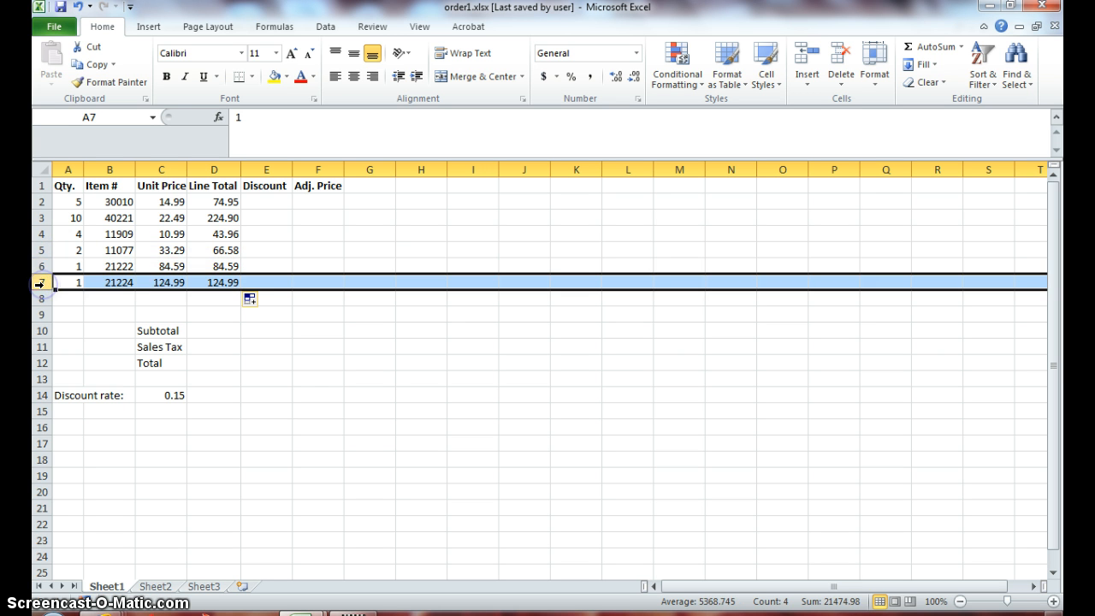
left_click(209, 282)
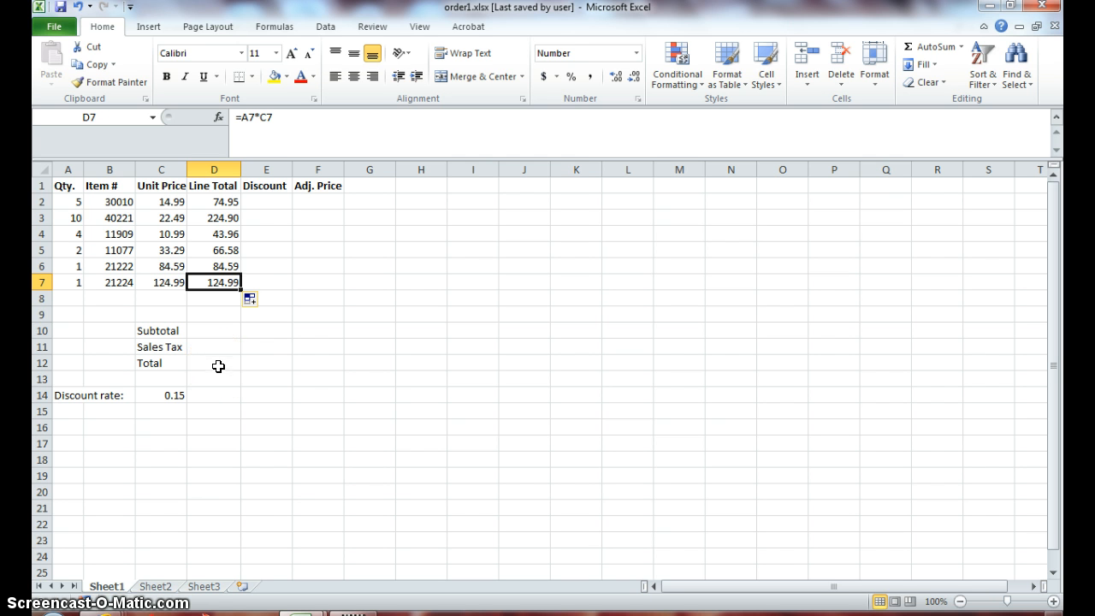
- Enter the formula =D2*C14 in E2 to multiply the line total by the discount rate
left_click(270, 202)
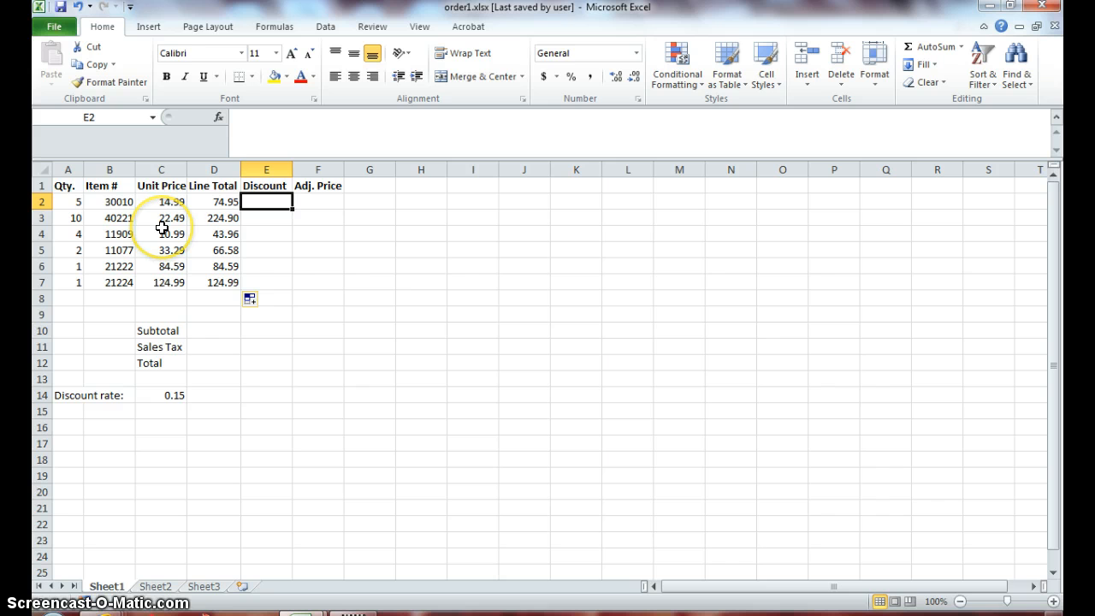
left_click(211, 203)
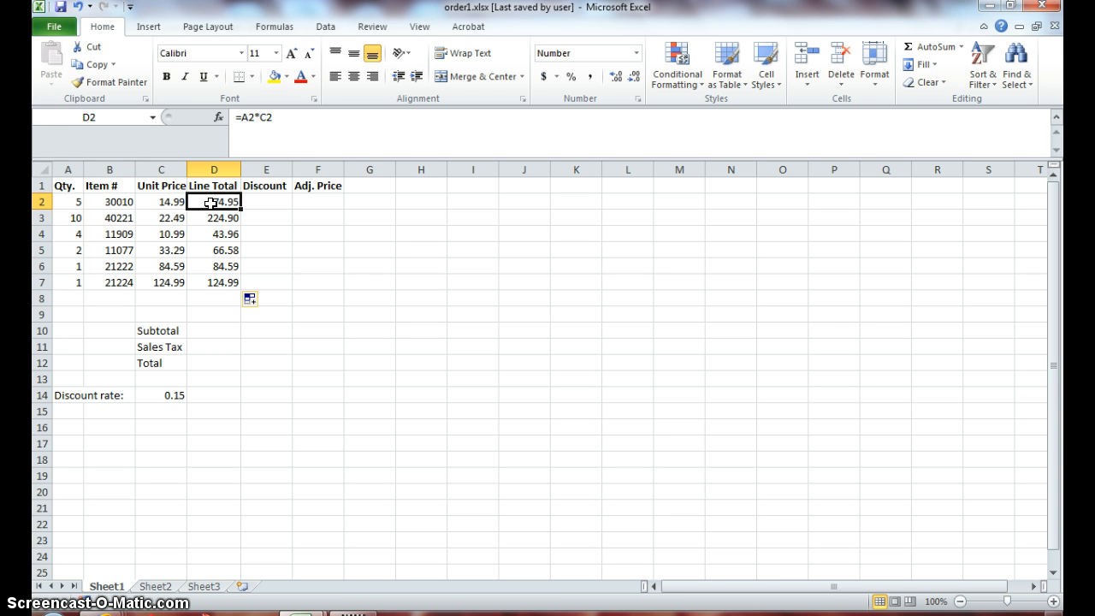
left_click(163, 398)
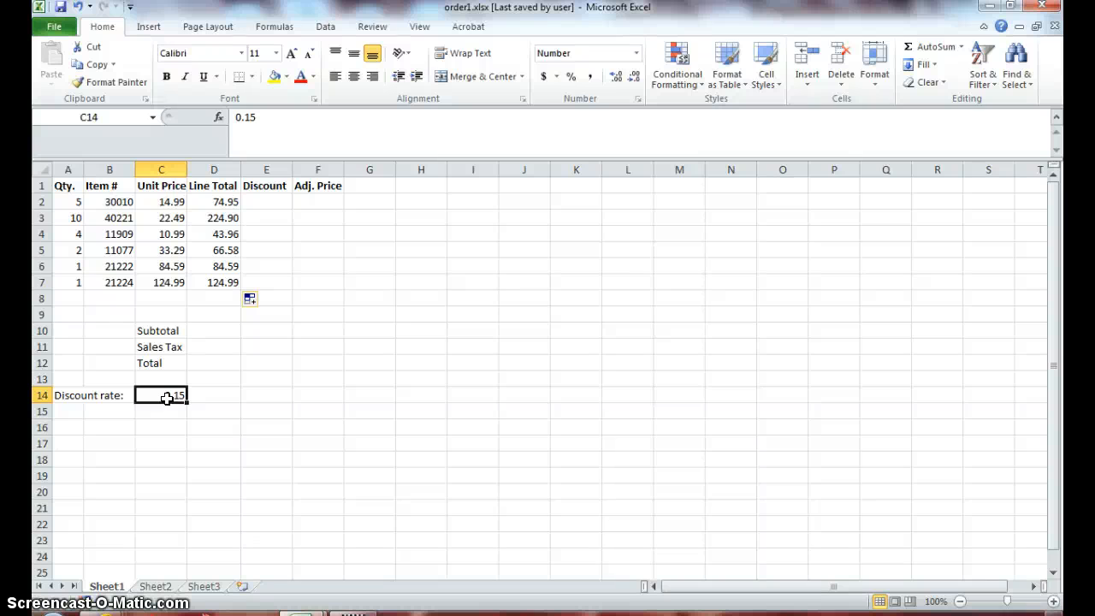
left_click(261, 201)
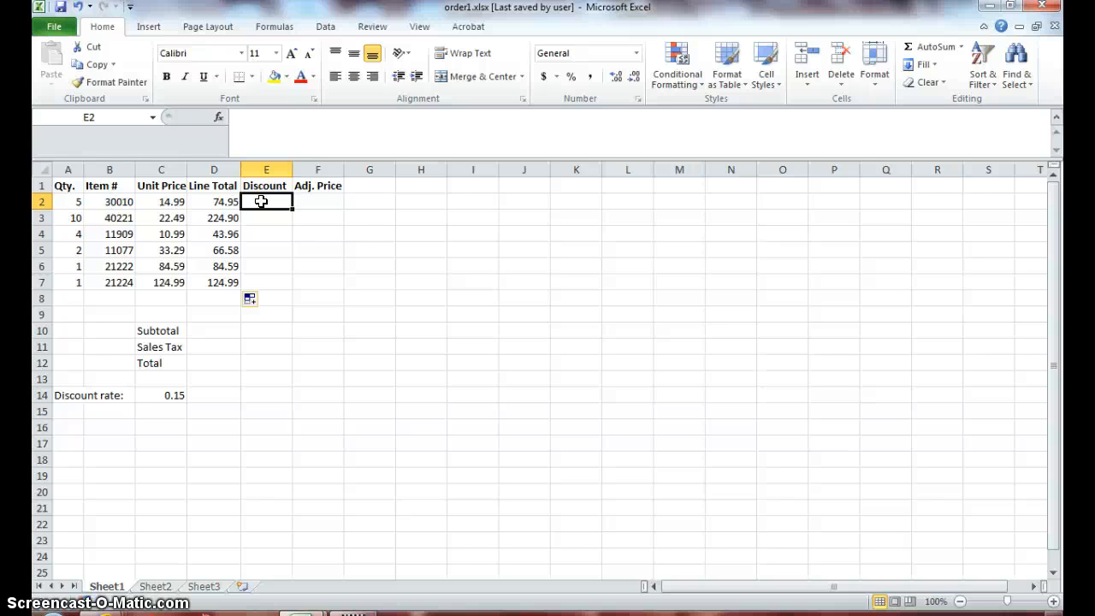
type("=")
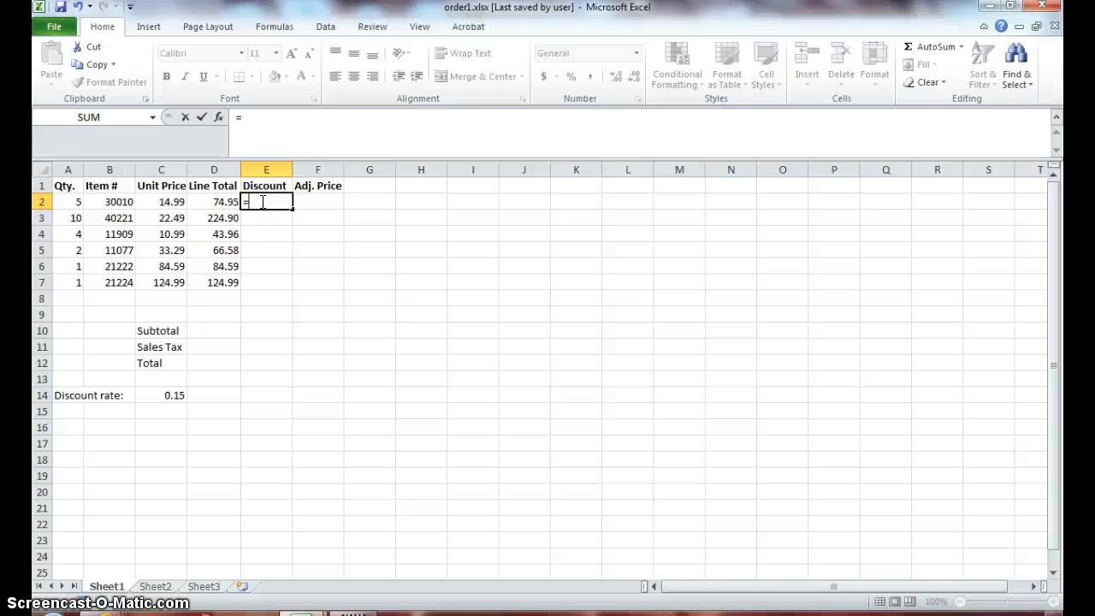
left_click(208, 199)
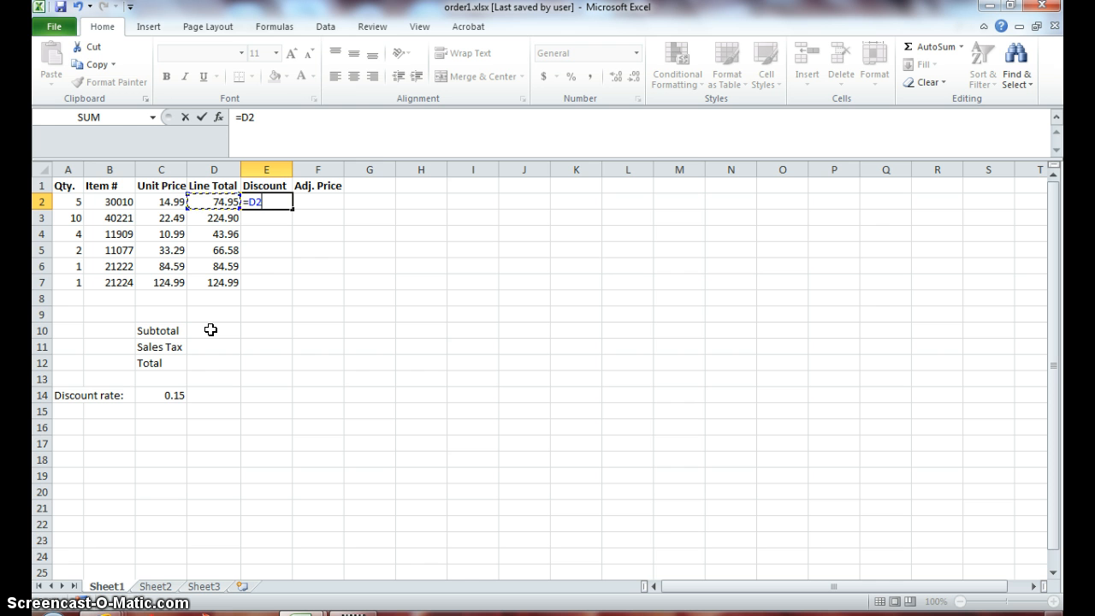
type("*")
left_click(156, 400)
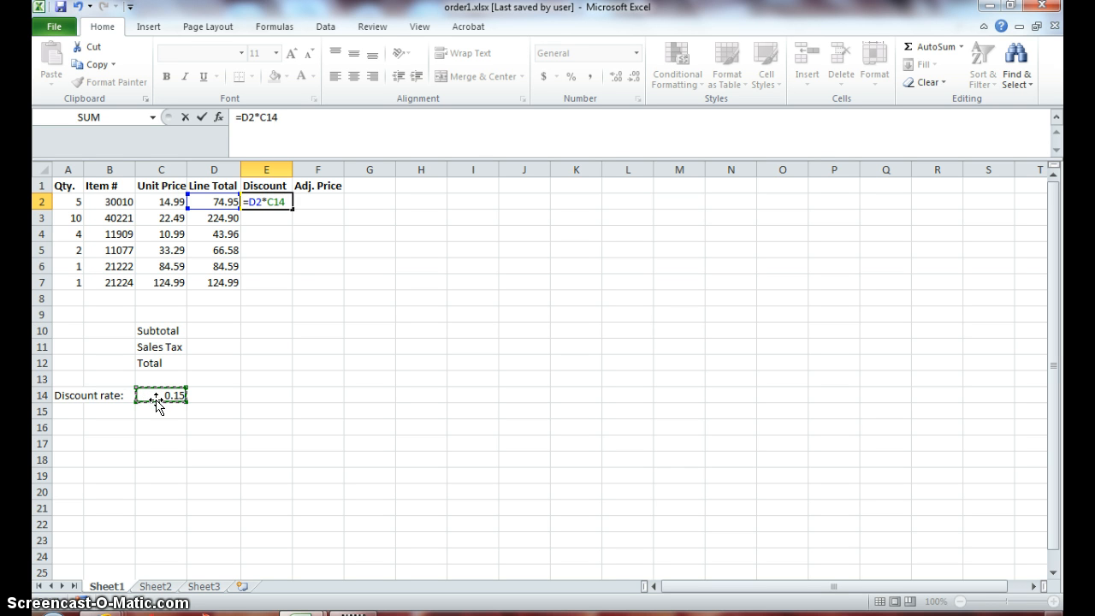
key("Return")
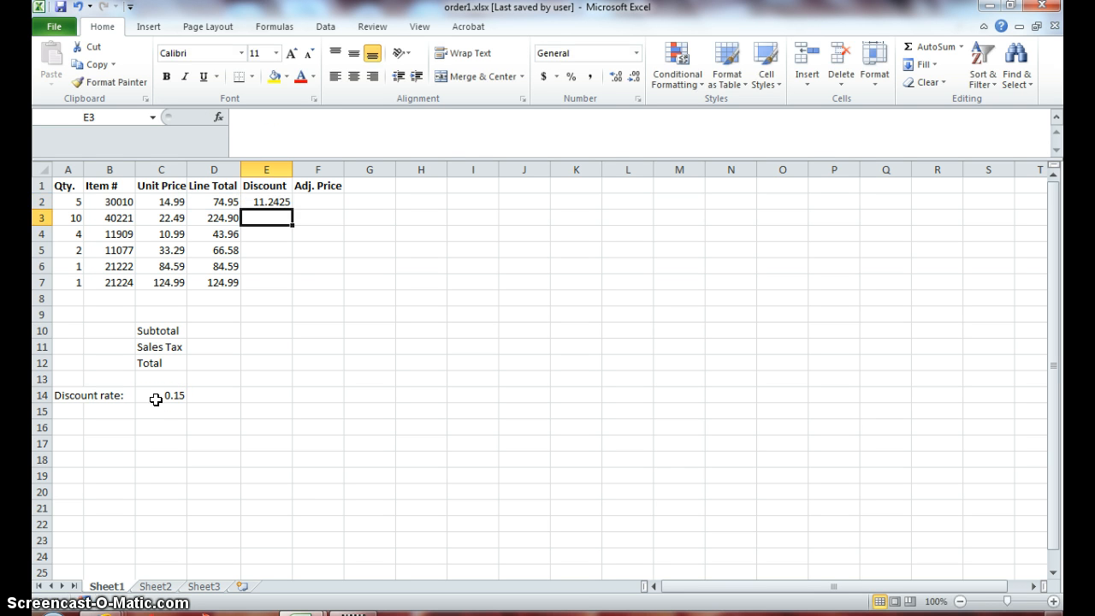
- Try copying the E2 discount formula down through E7, and check which rate cells the copies in E3 and E4 refer to
left_click(272, 202)
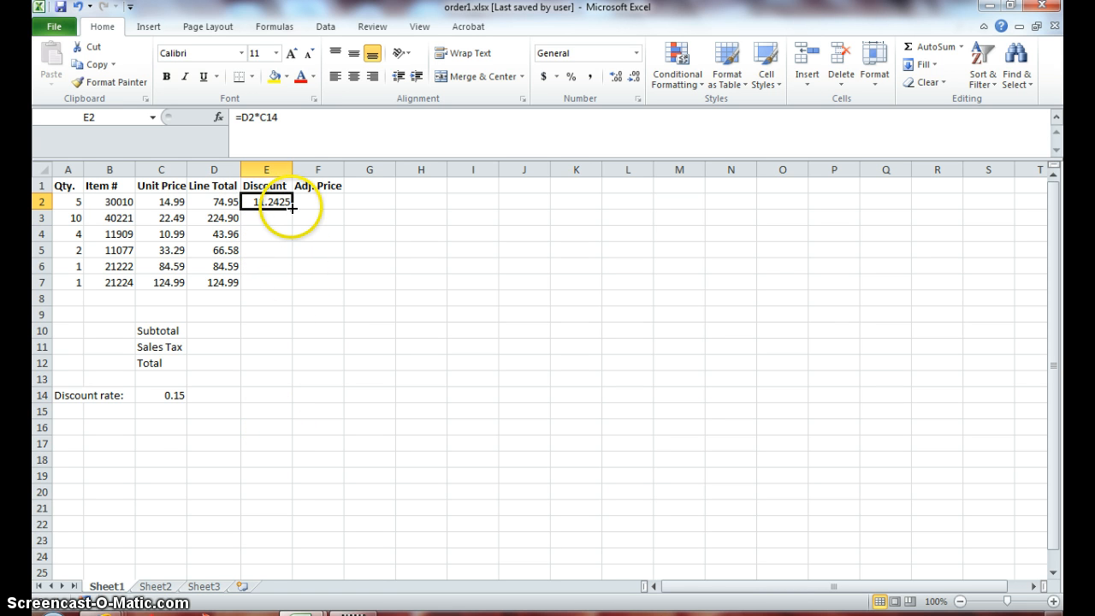
left_click_drag(292, 207, 284, 283)
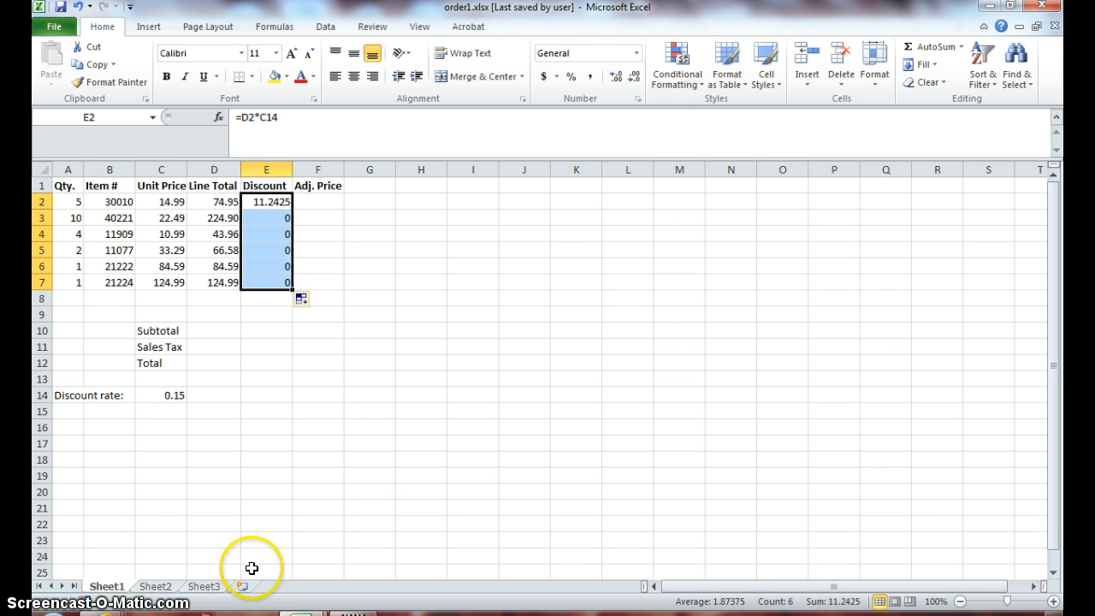
left_click(271, 217)
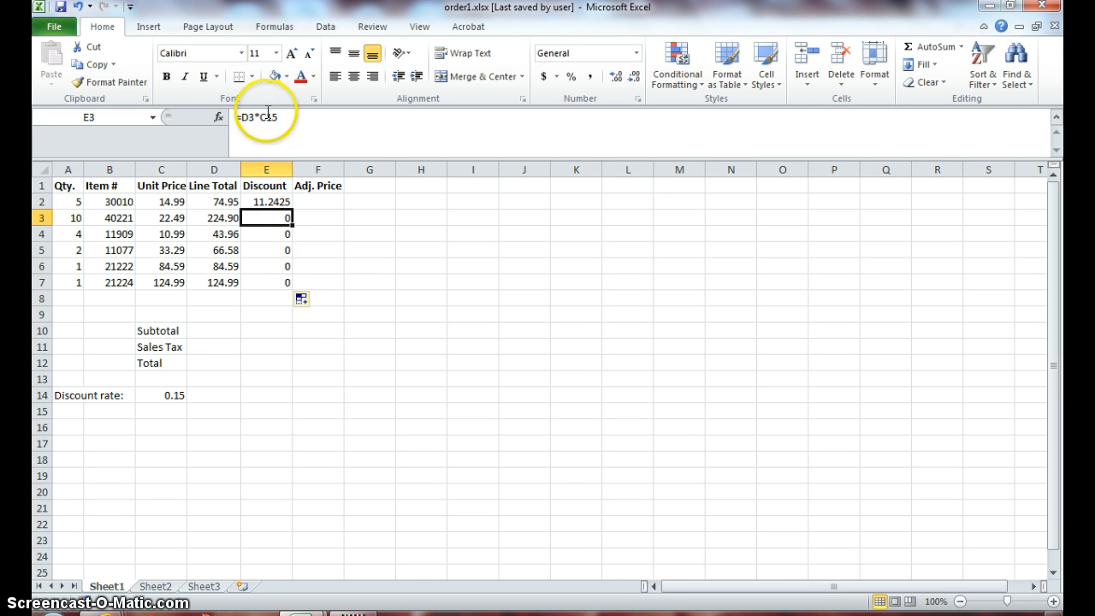
left_click(155, 413)
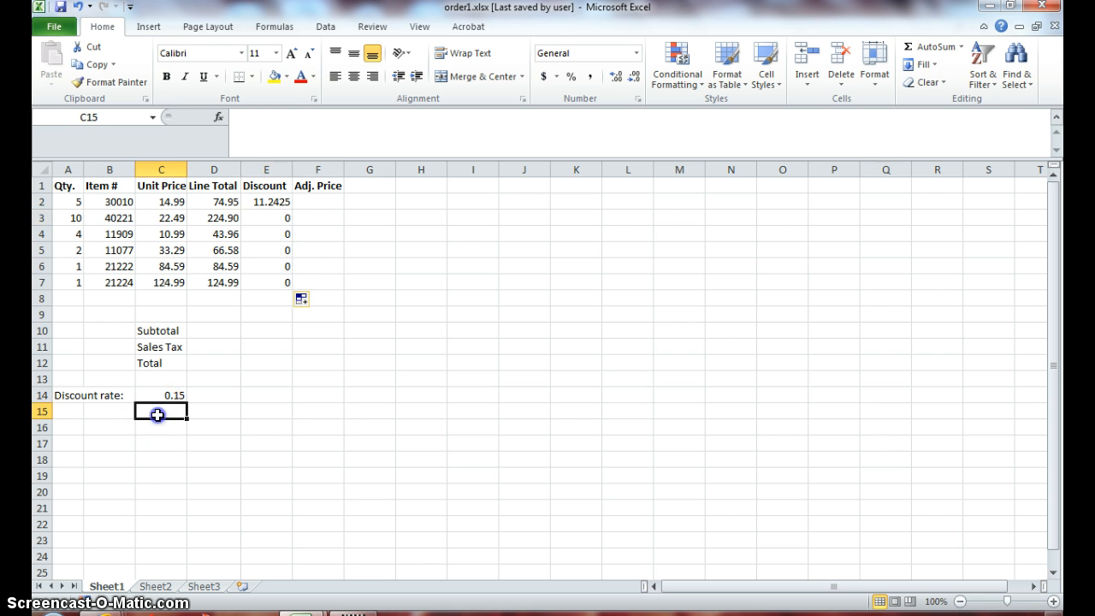
left_click(252, 235)
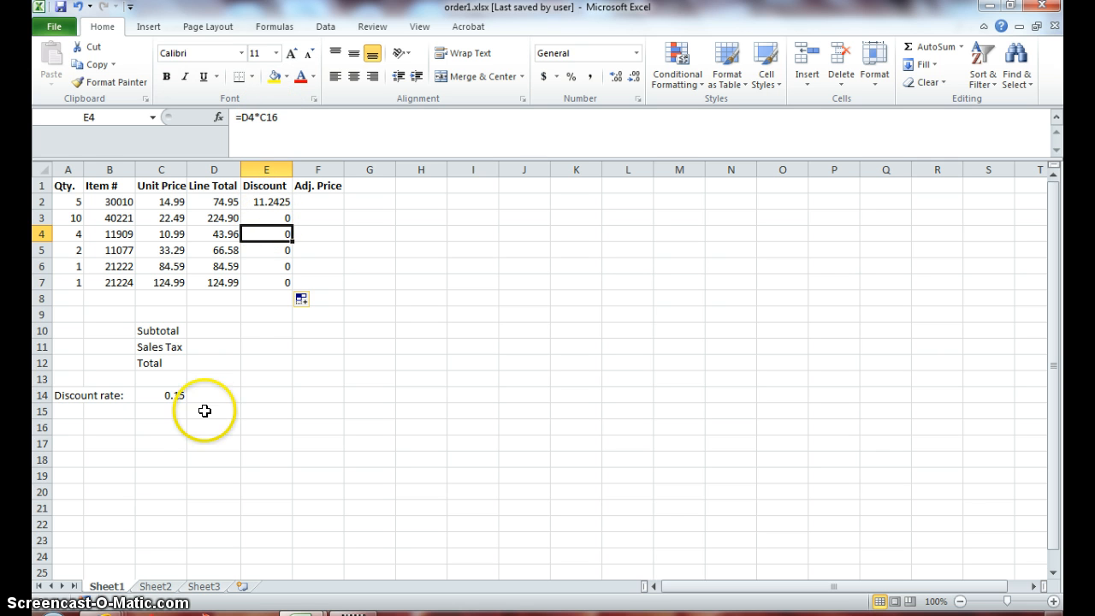
left_click(160, 426)
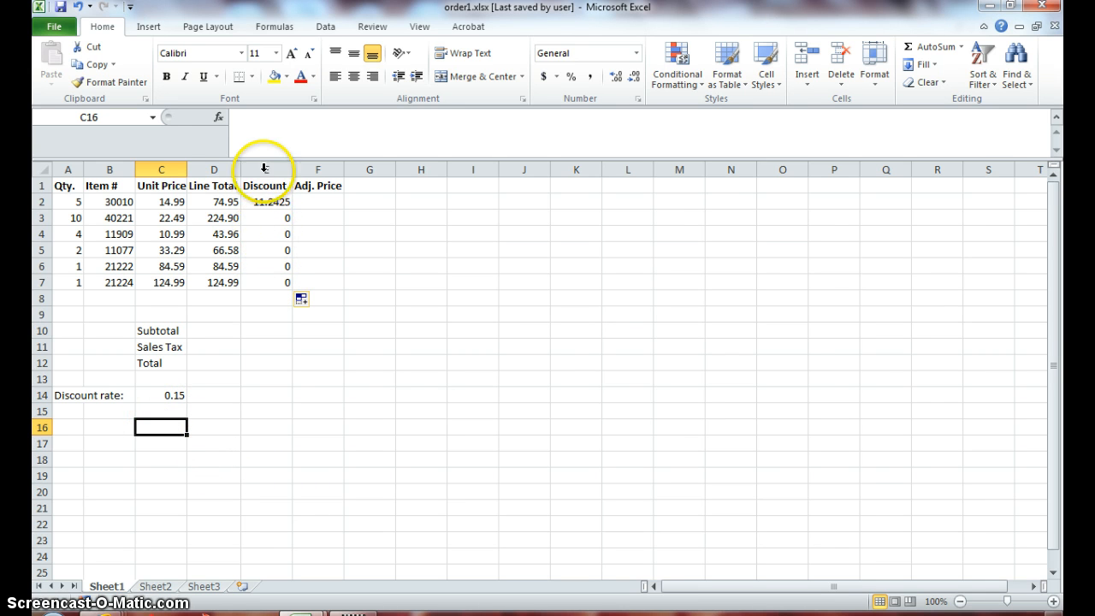
left_click(156, 394)
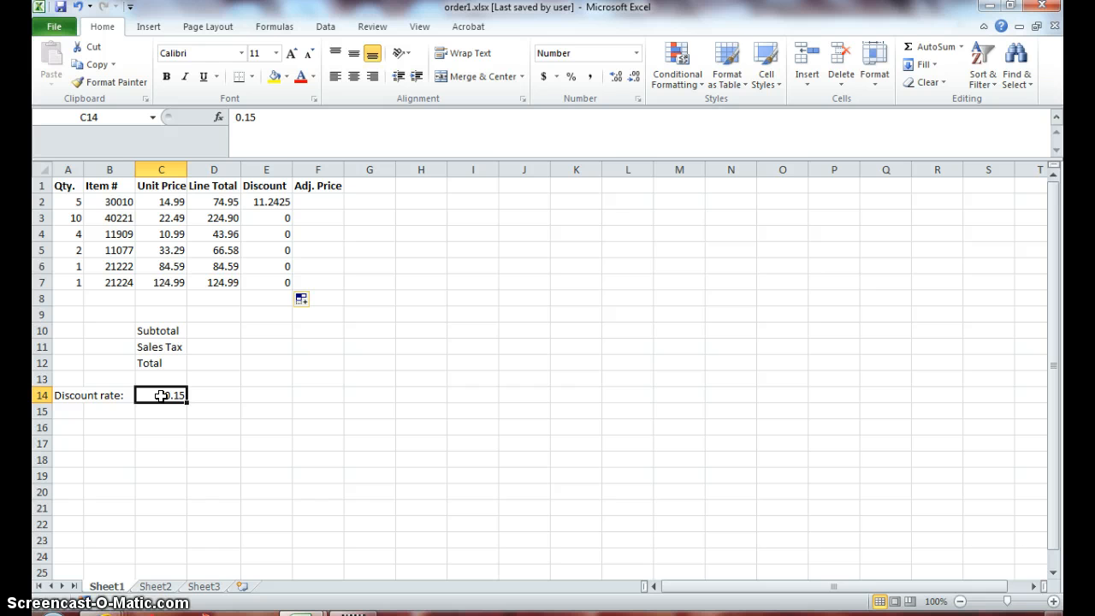
- Make the discount rate reference in the E2 formula absolute so it reads =D2*$C$14
left_click(268, 205)
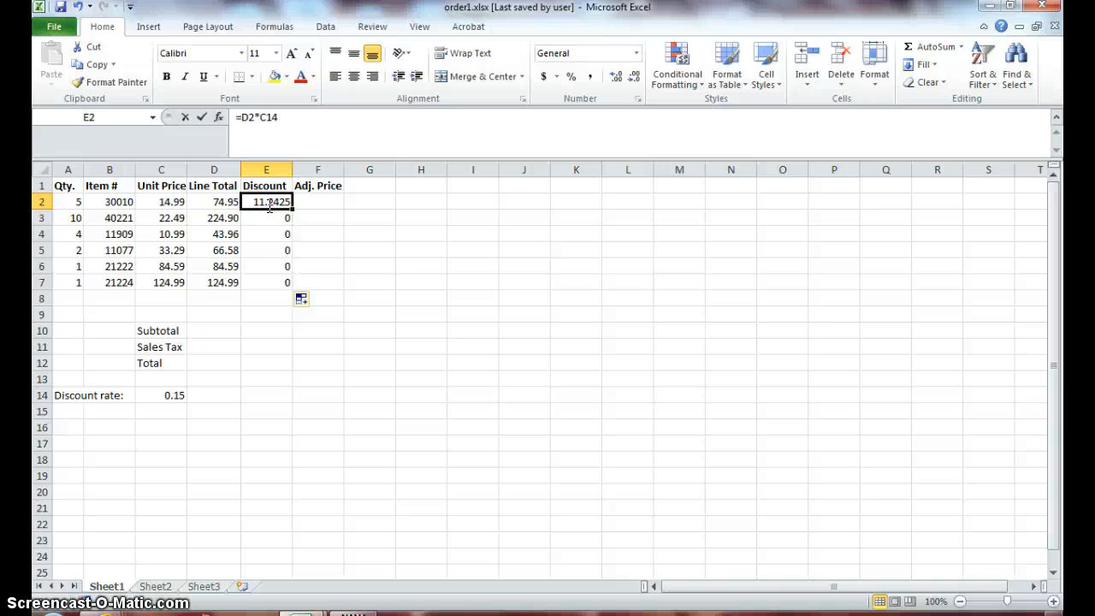
double_click(269, 206)
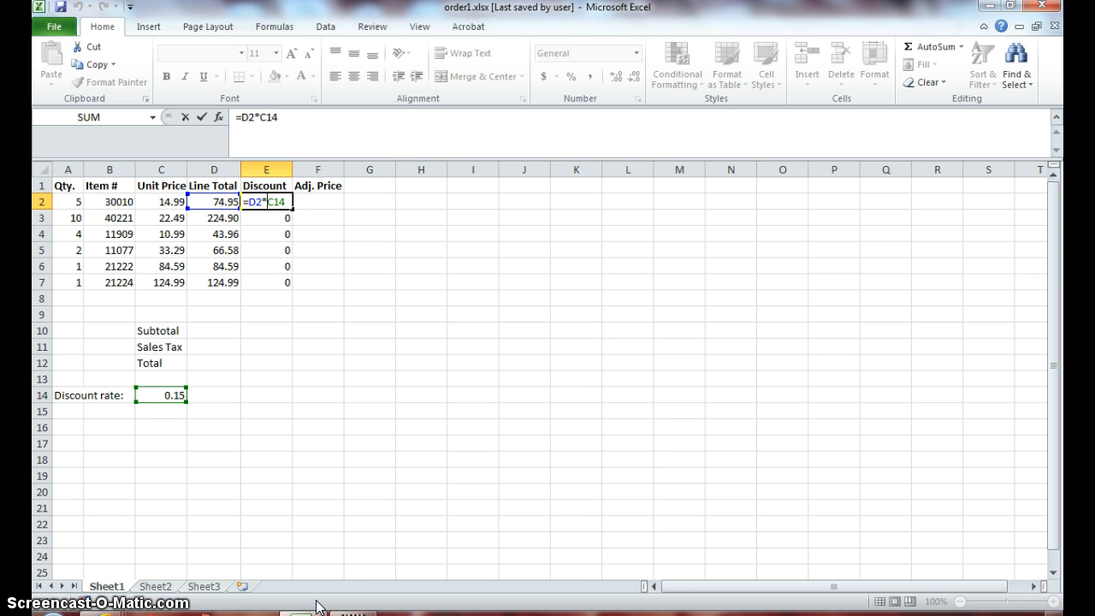
type("$C$")
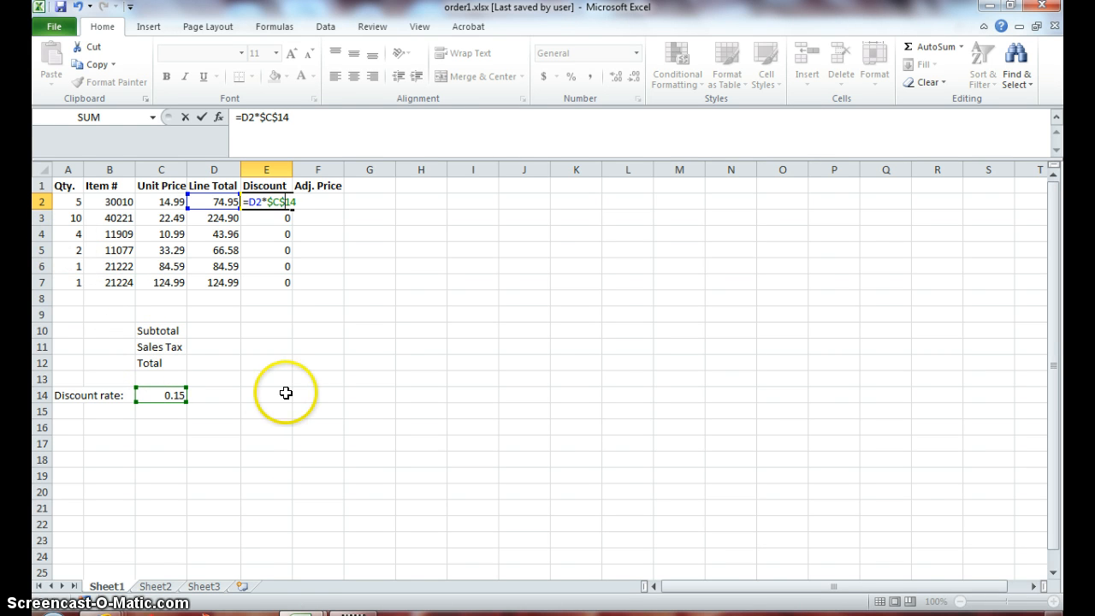
key("Return")
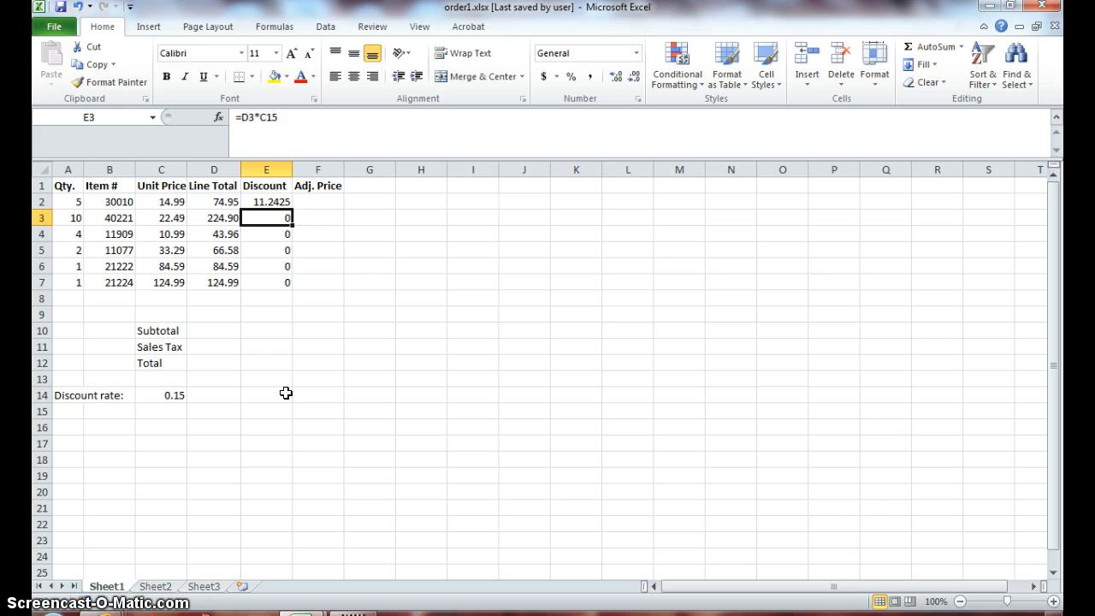
- Copy the E2 discount formula down through E7 and check the references in the copies down to E5
key("Up")
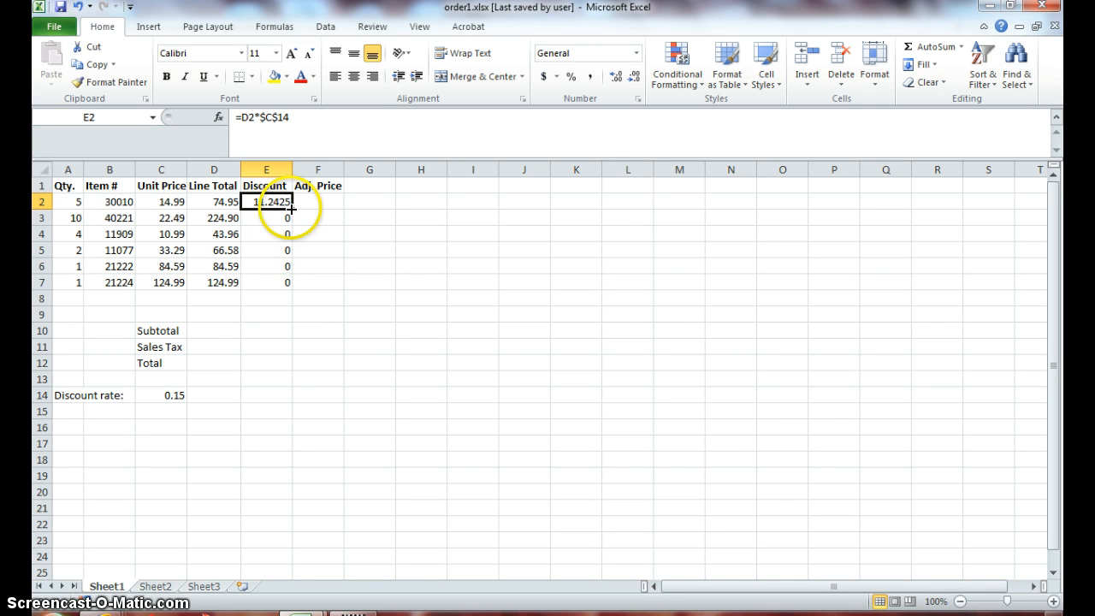
left_click_drag(291, 206, 286, 288)
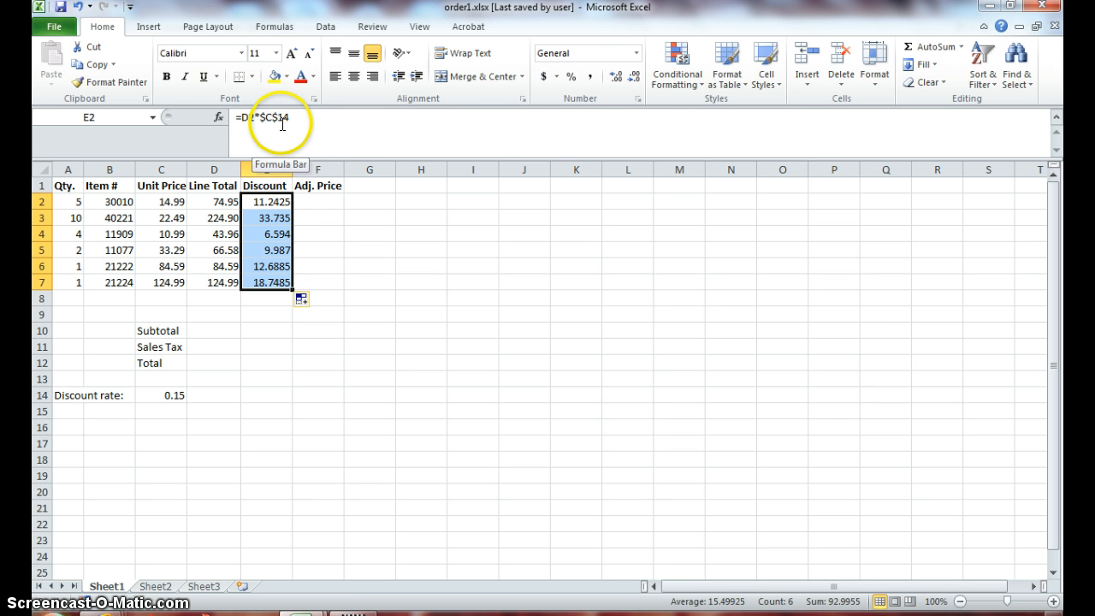
left_click(271, 203)
key("Down")
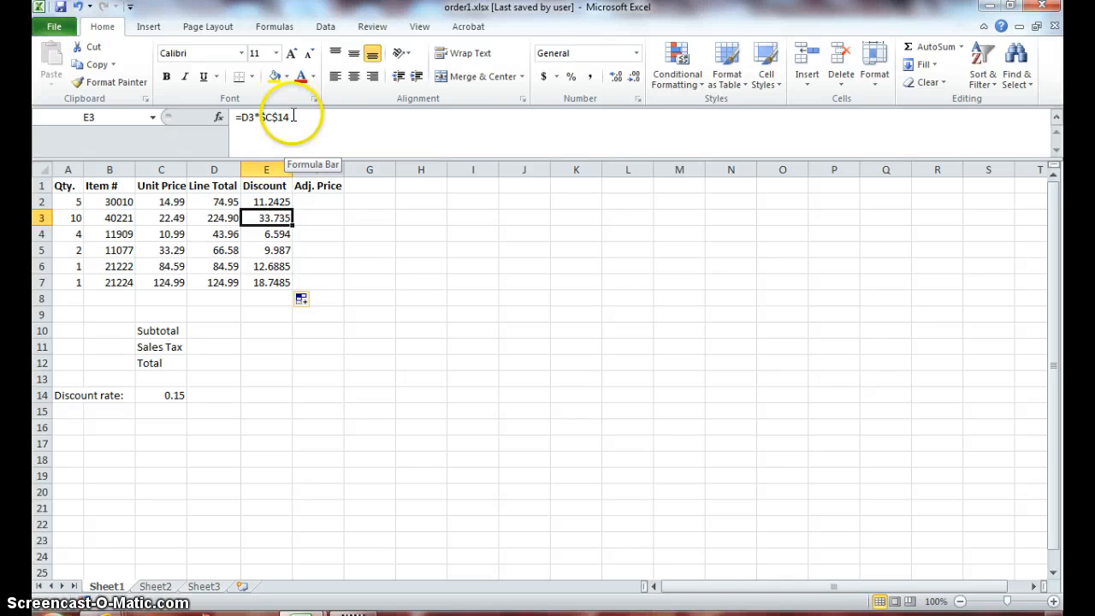
key("Down")
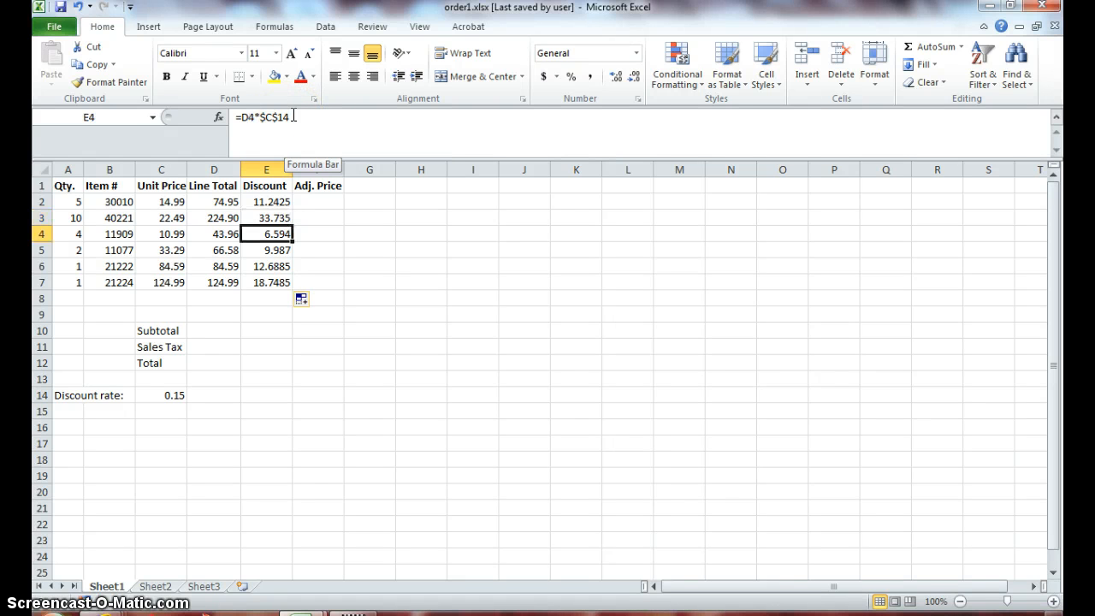
key("Down")
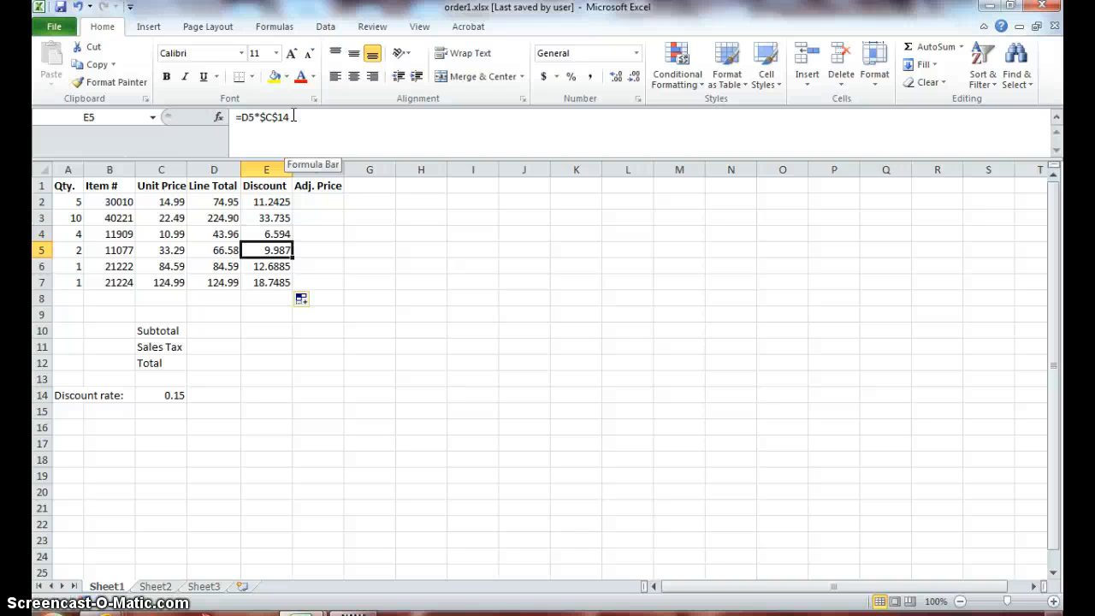
- Check the references in the discount formulas in E6 and E7, and set the discount rate in C14 to 0.10
key("Down")
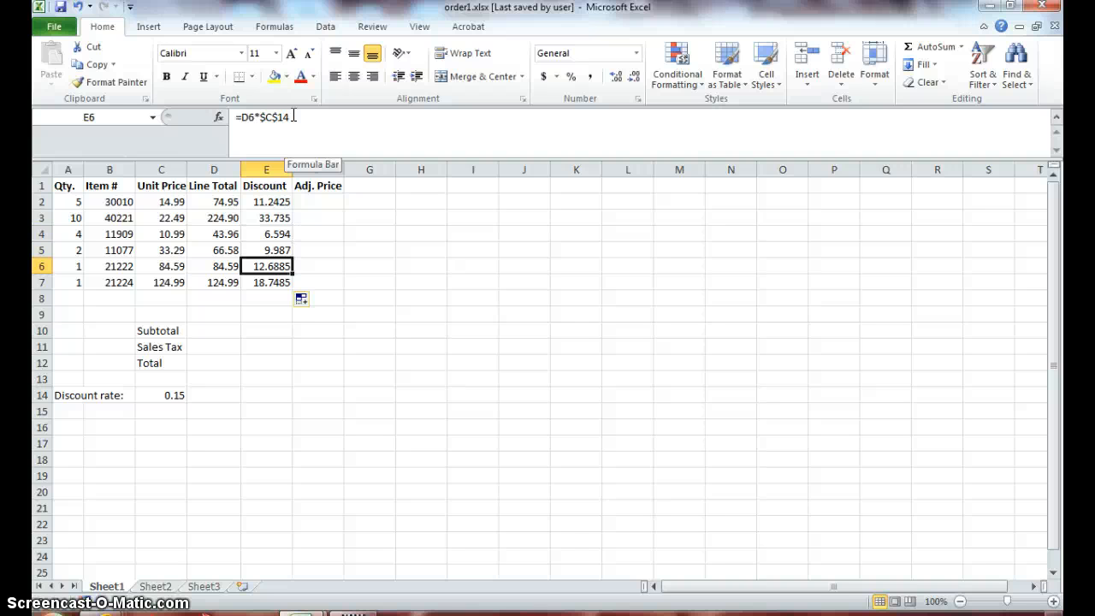
key("Down")
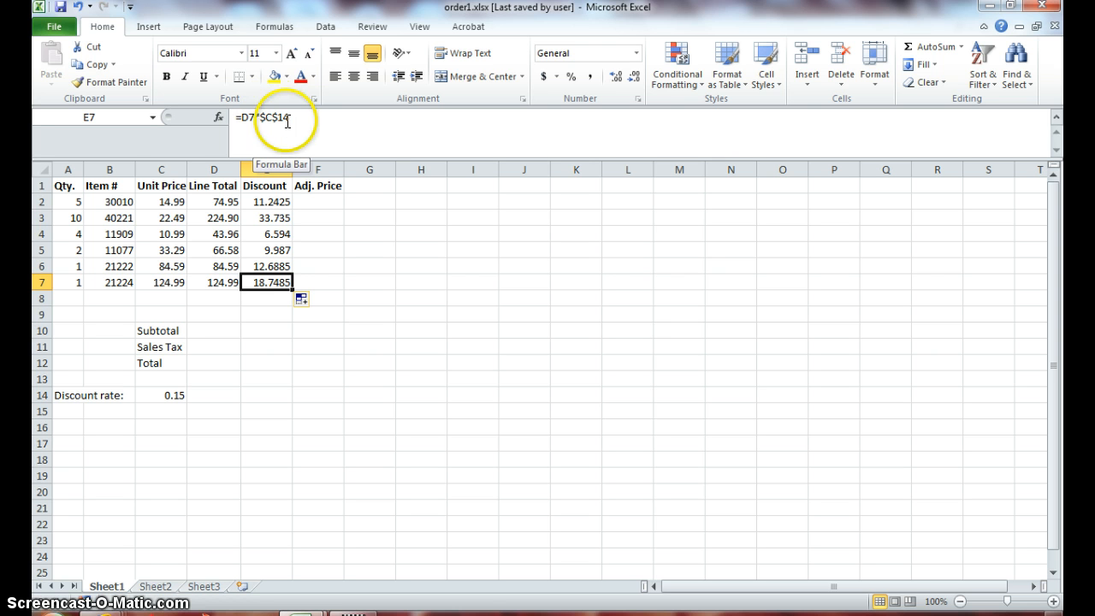
left_click(157, 397)
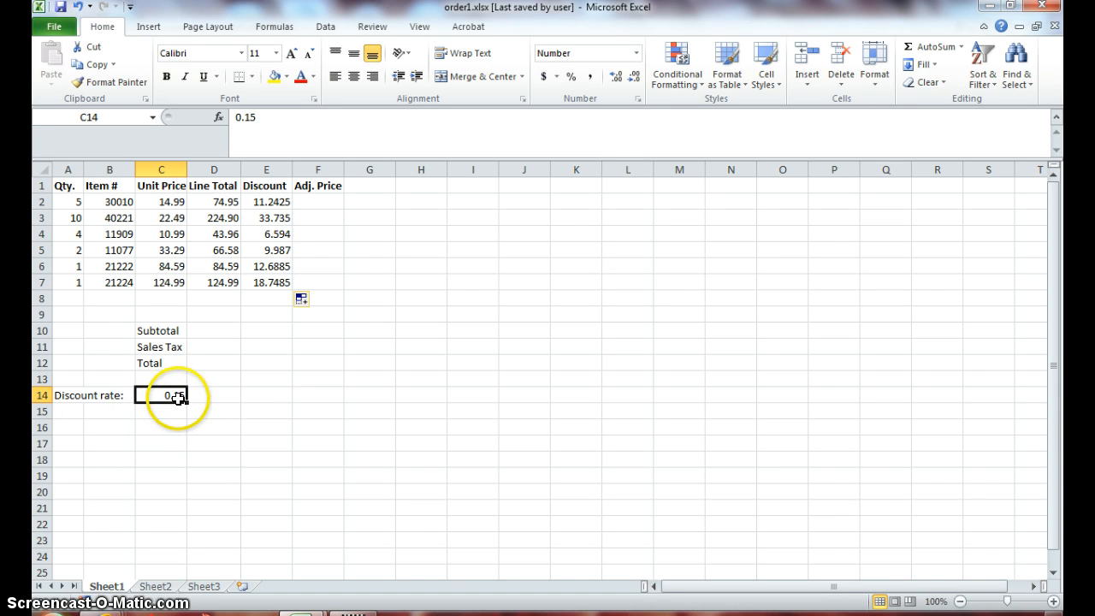
double_click(178, 397)
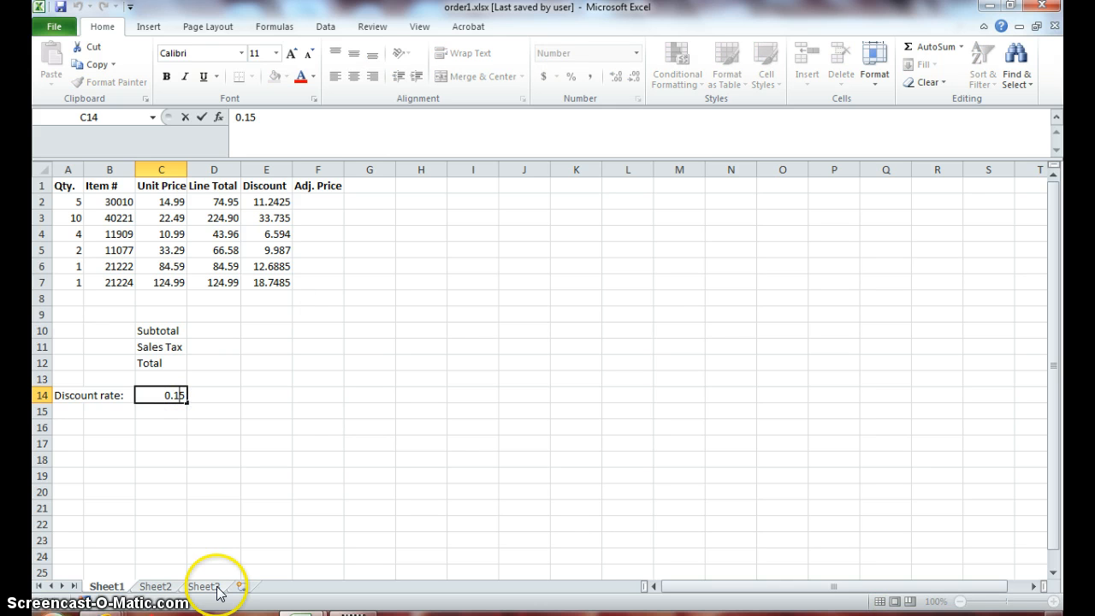
key("BackSpace")
type("0")
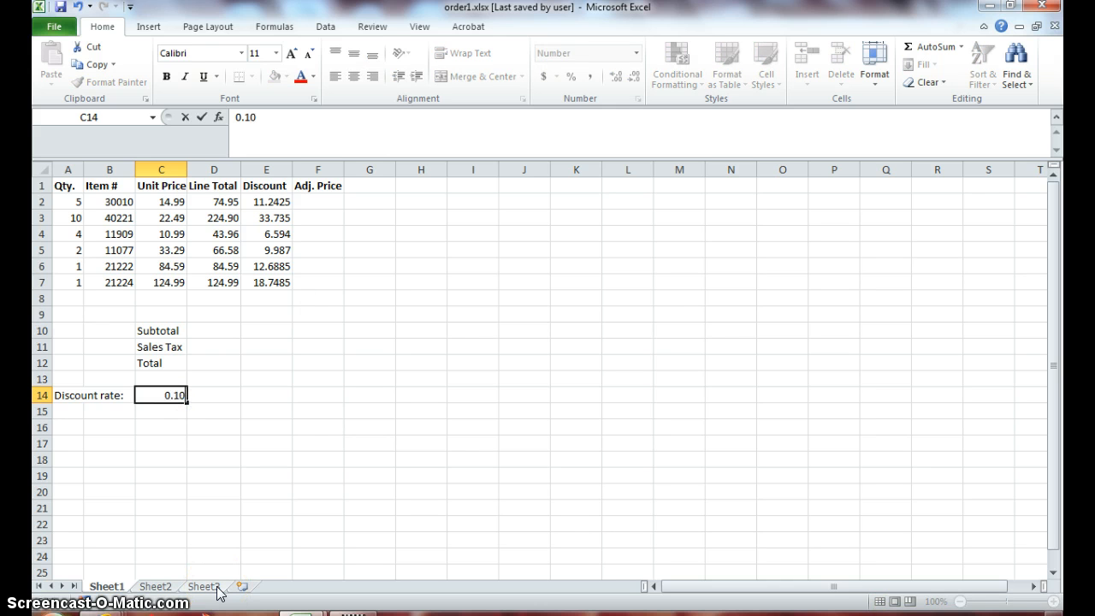
key("Return")
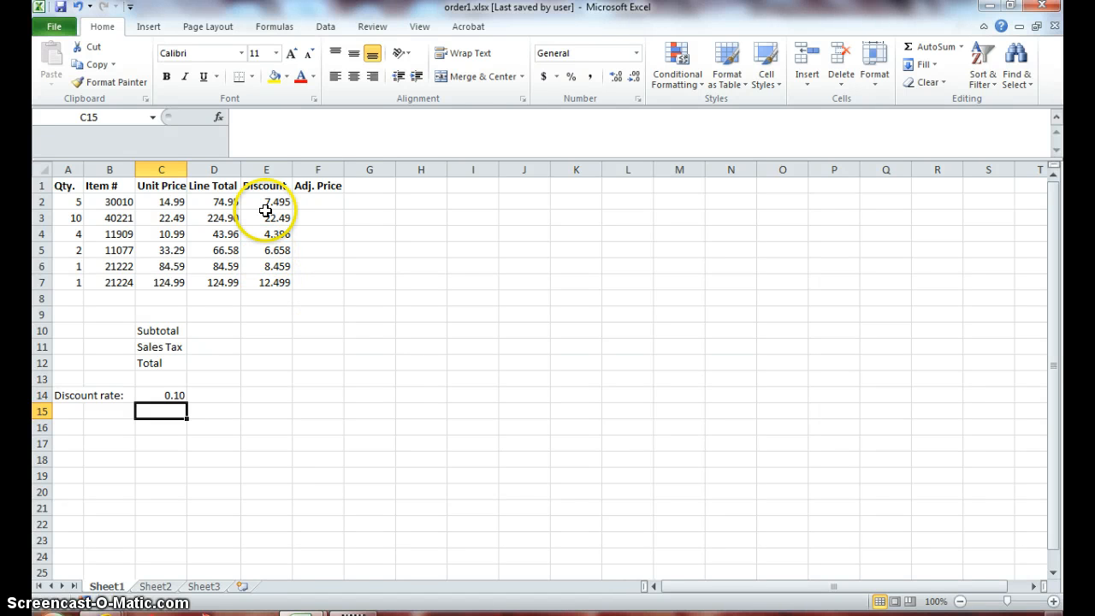
- Fill the number formatting of D2:D14 across the Discount and Adj. Price columns through F14, using Fill Formatting Only
left_click_drag(224, 203, 213, 391)
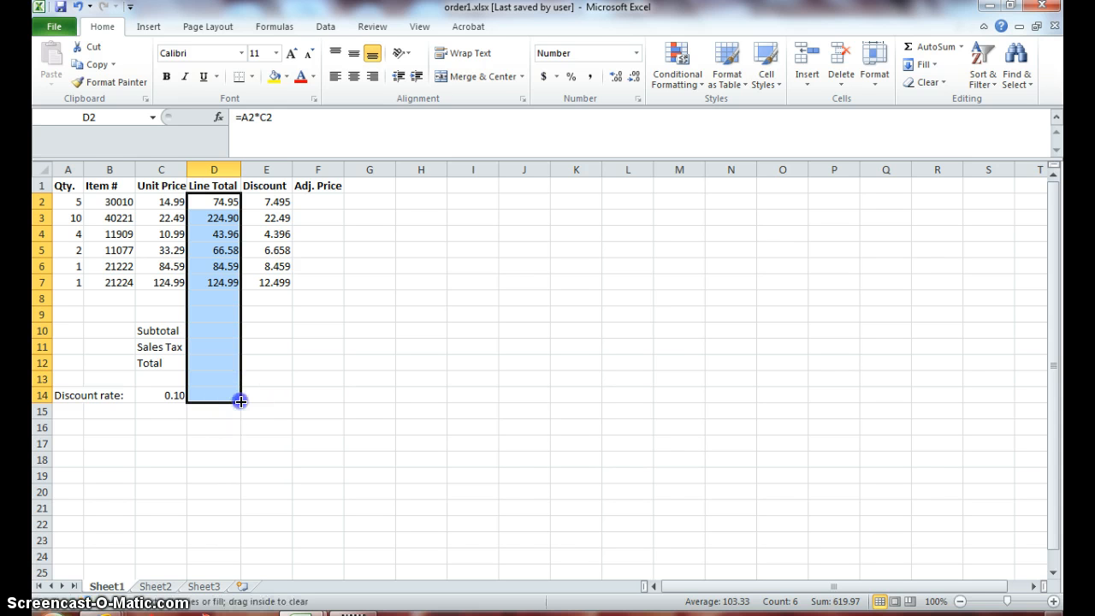
left_click_drag(240, 402, 328, 374)
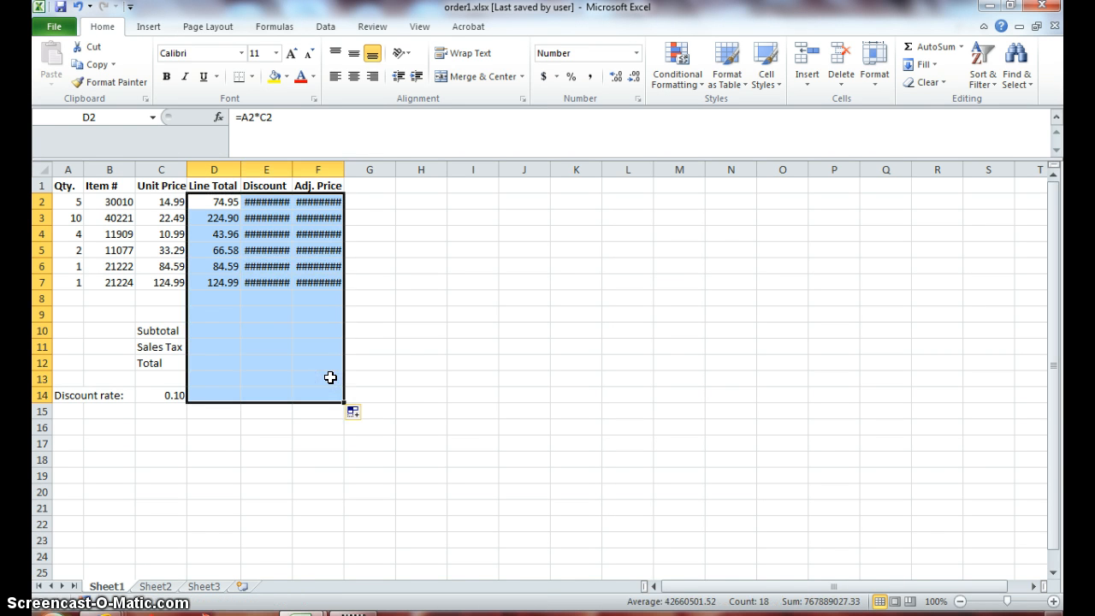
left_click(330, 378)
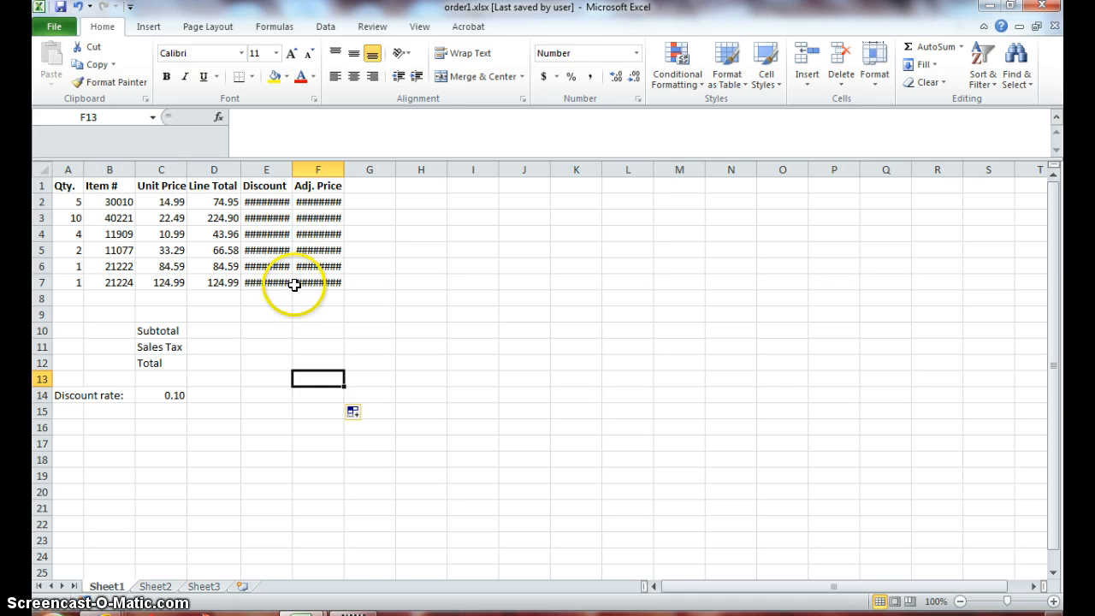
left_click(368, 416)
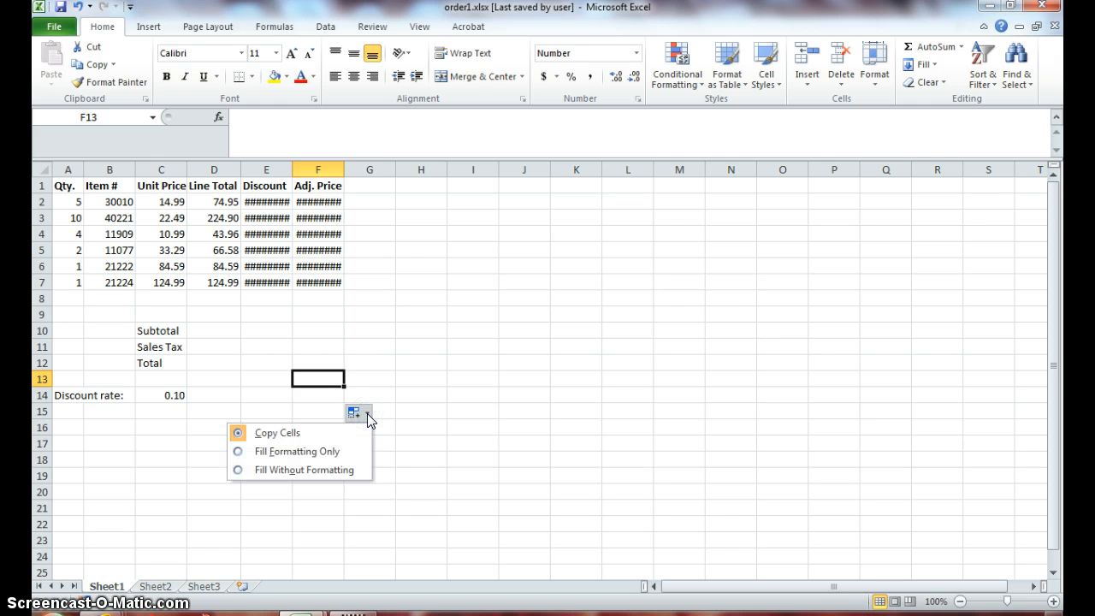
left_click(341, 454)
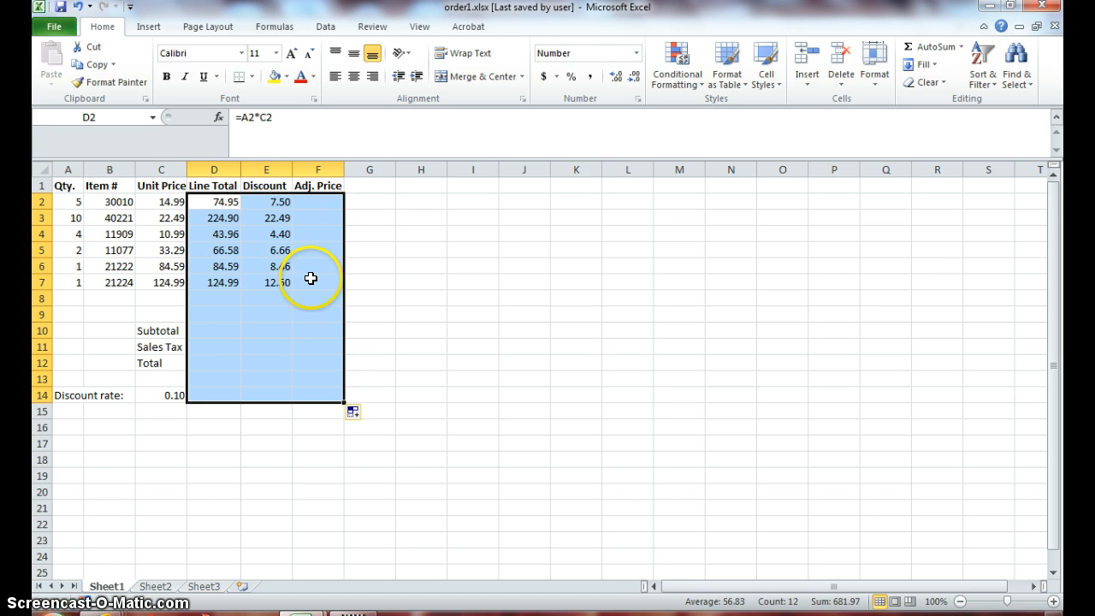
left_click(357, 414)
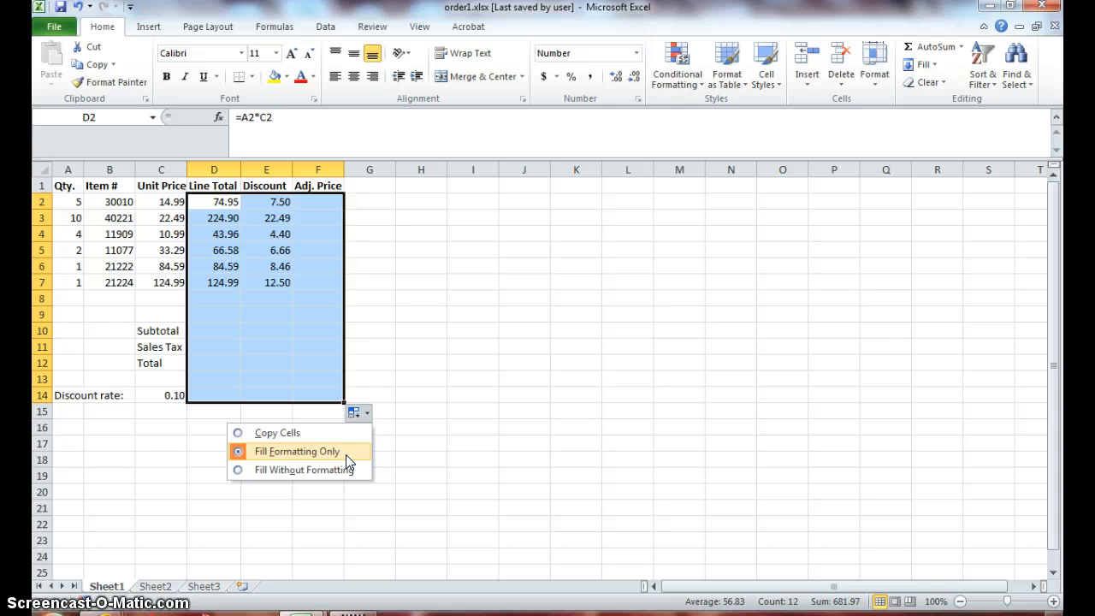
left_click(469, 425)
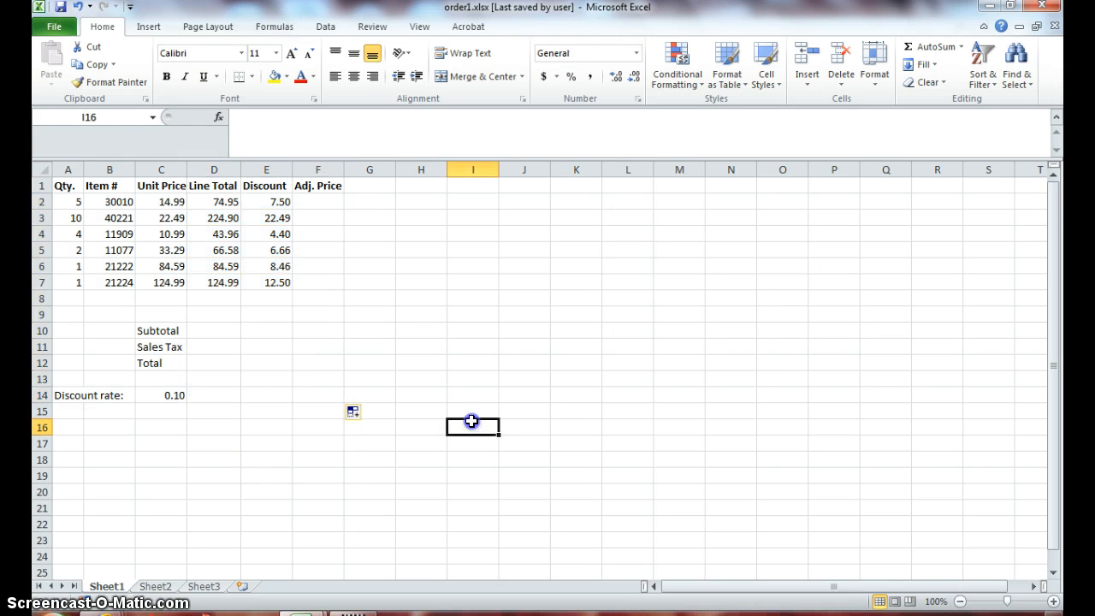
- Enter the formula =D2-E2 in F2 for the adjusted price and copy it down through F7
left_click(311, 205)
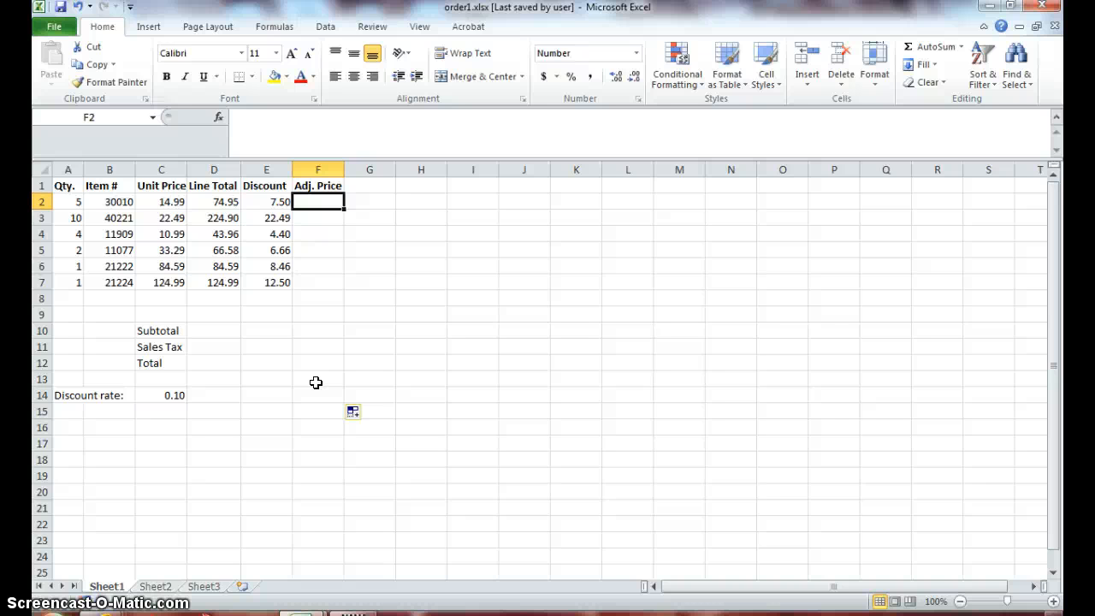
type("=")
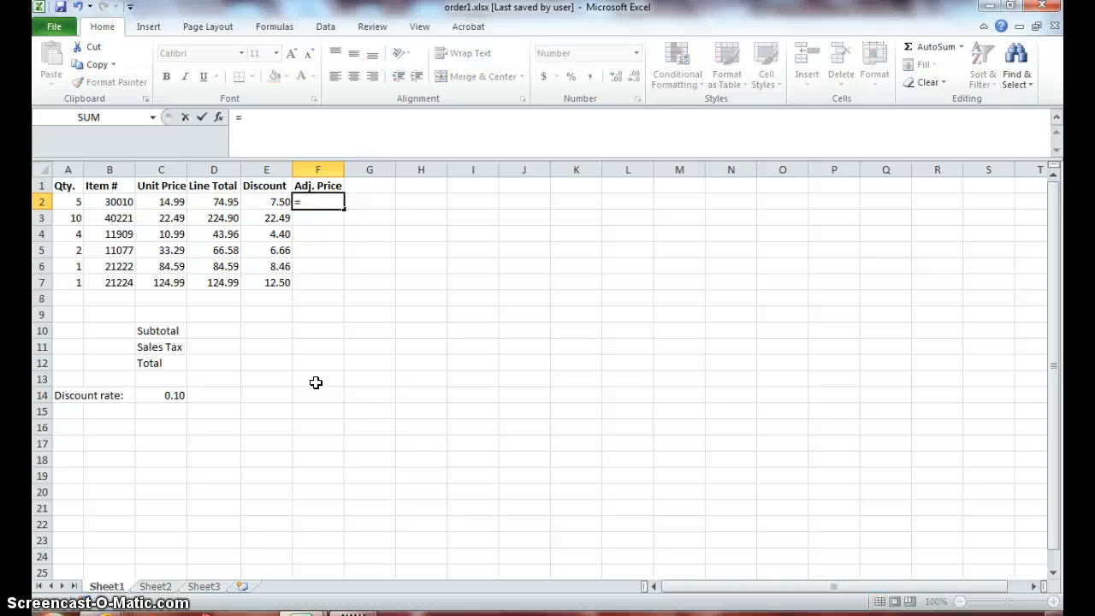
left_click(311, 379)
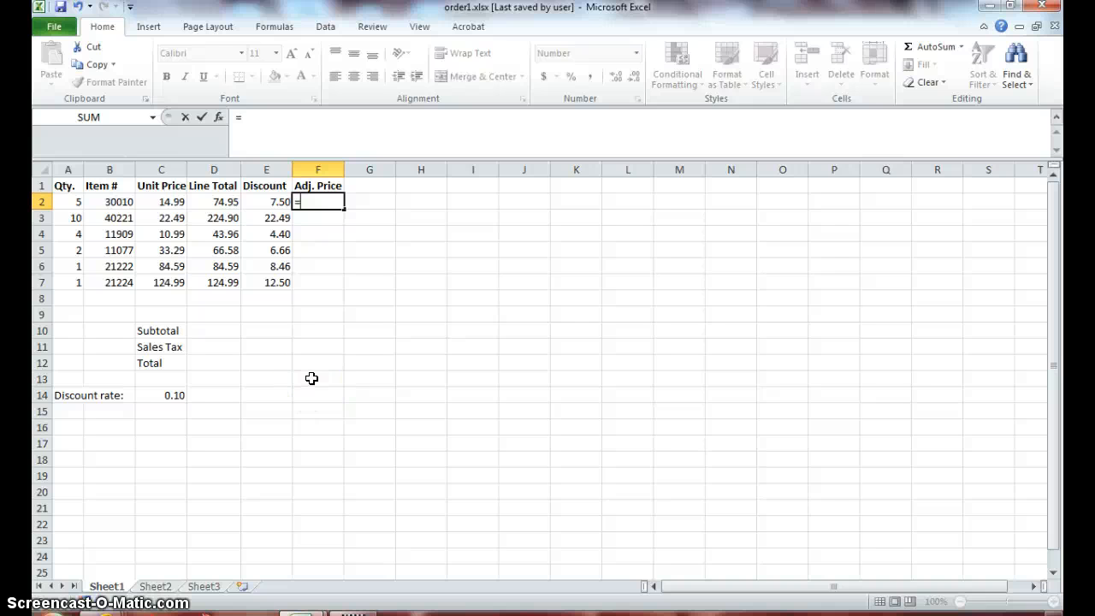
left_click(218, 200)
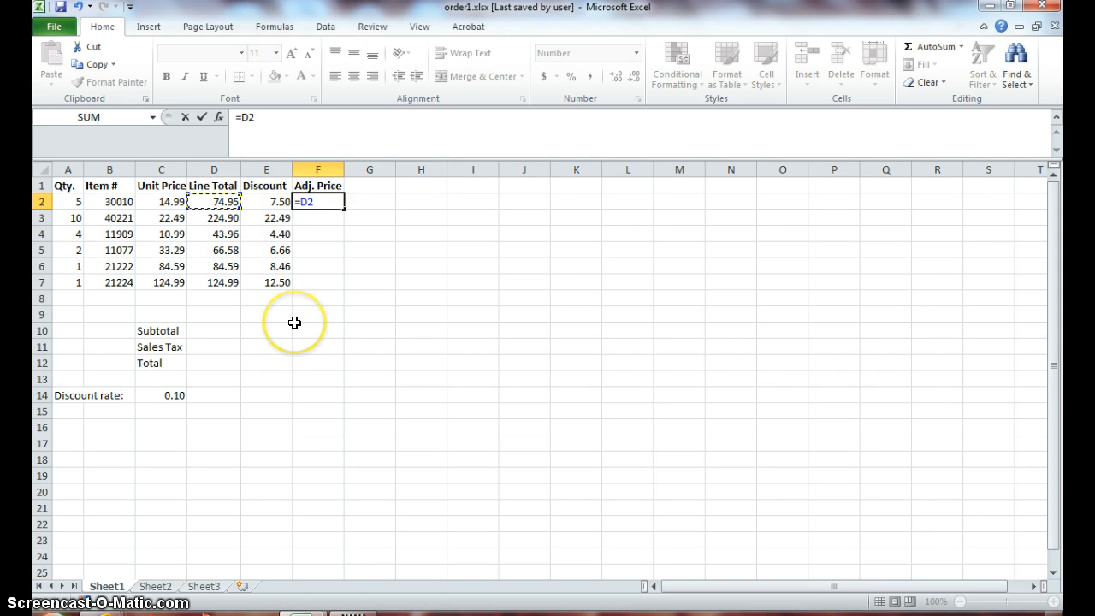
type("-")
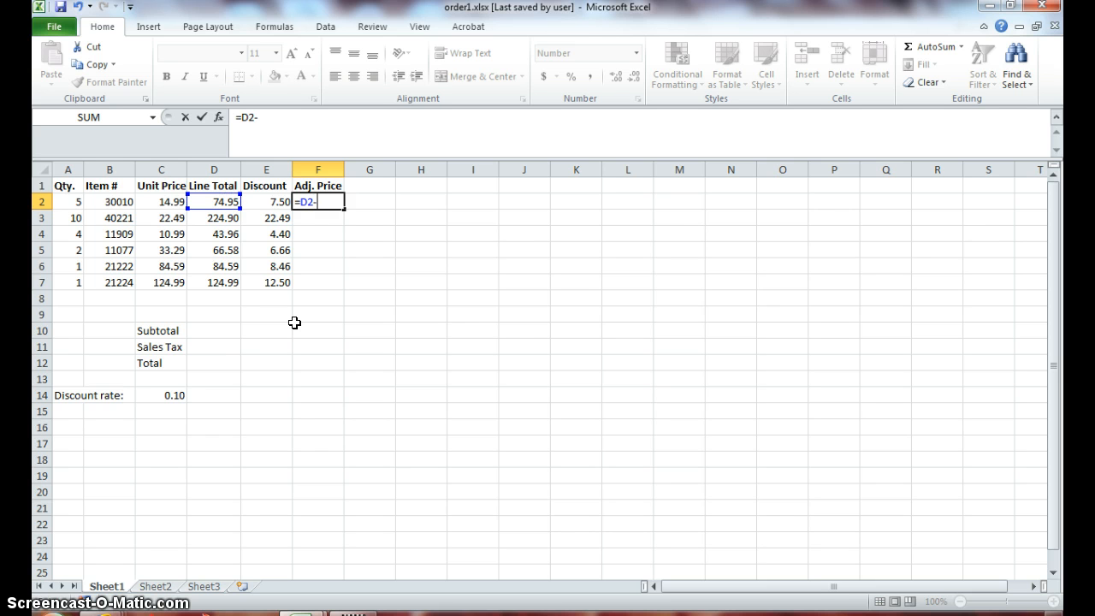
left_click(268, 202)
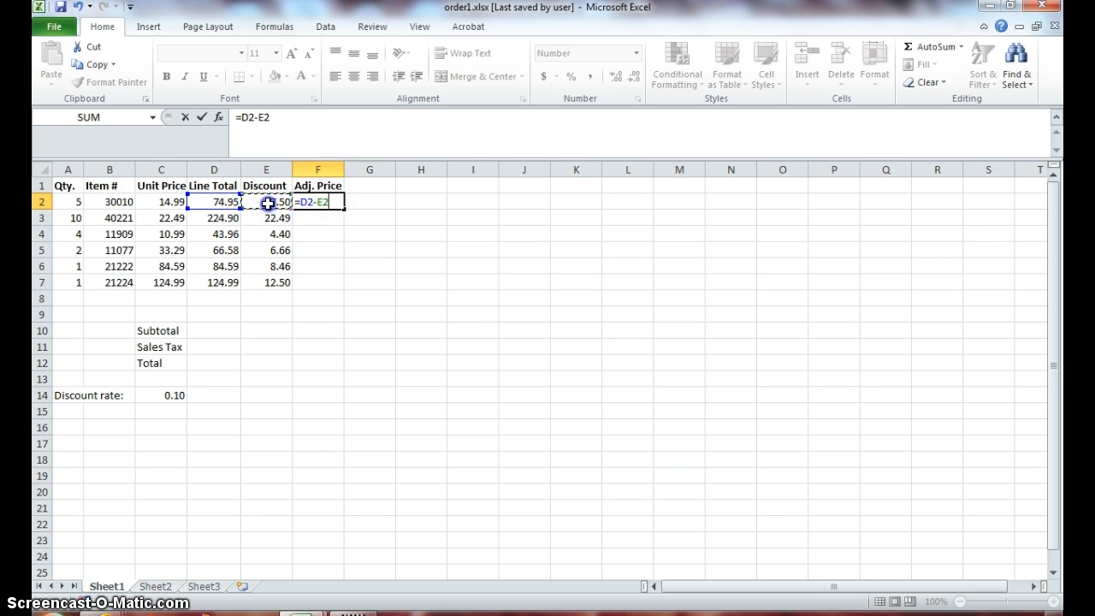
key("Return")
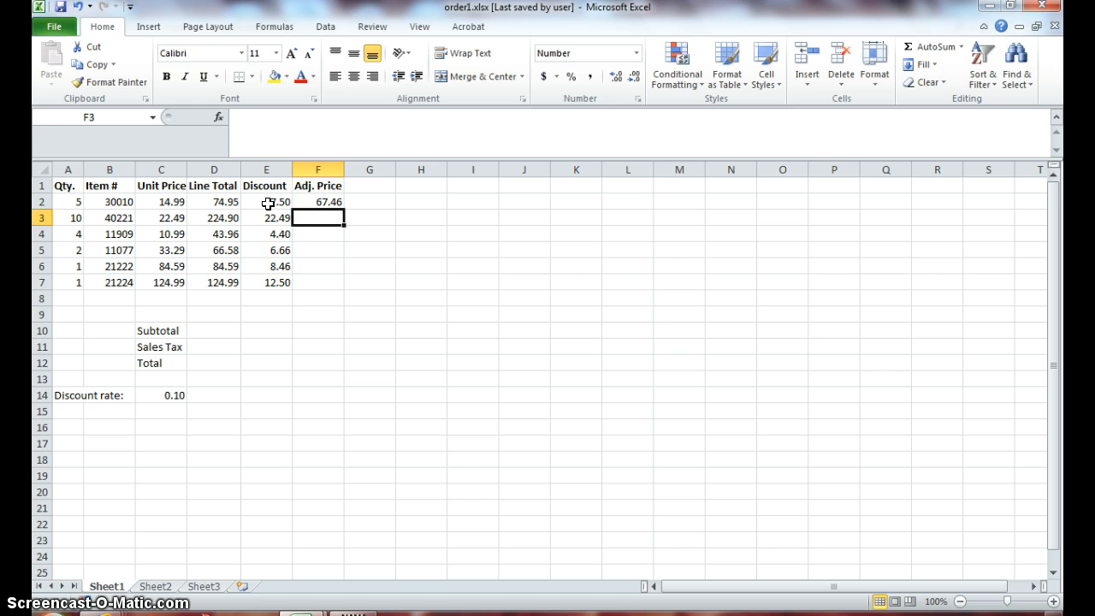
left_click(331, 201)
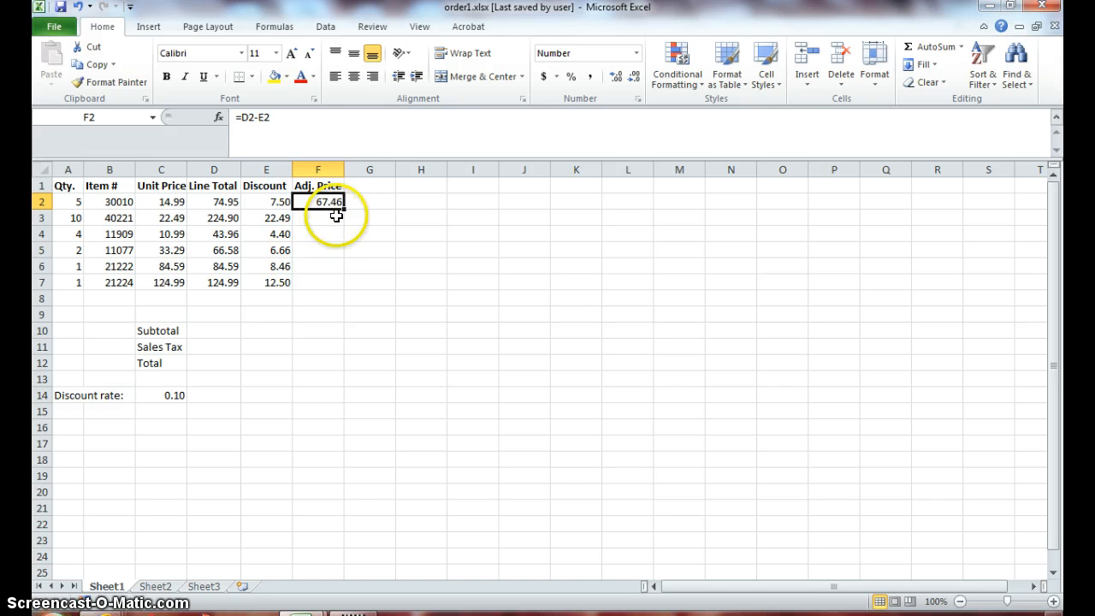
left_click_drag(343, 208, 341, 291)
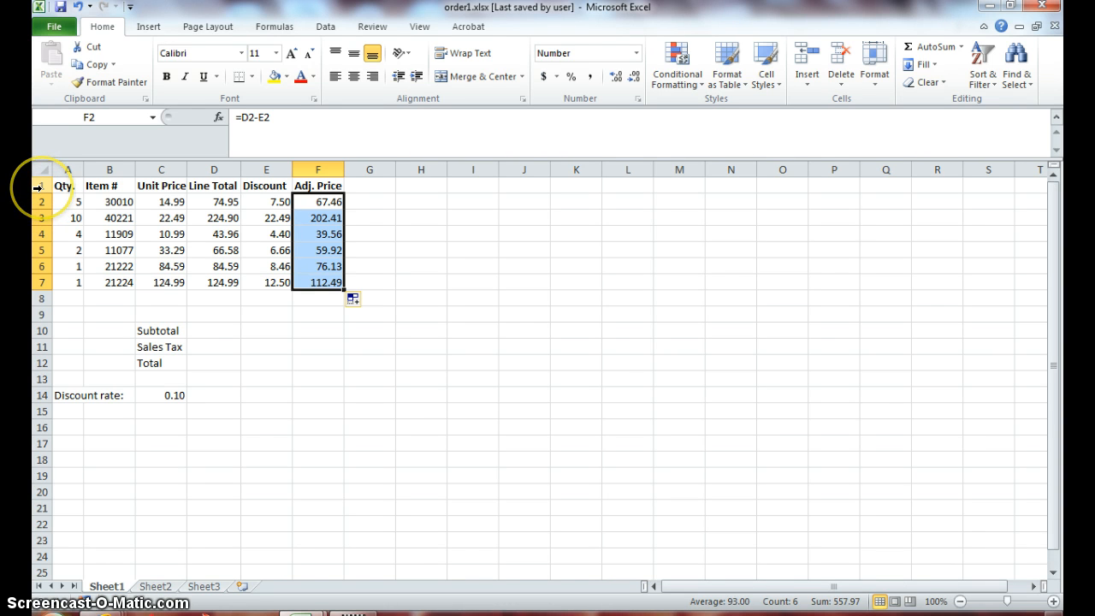
- Delete the entire sheet row 4 containing item 11909
left_click(36, 234)
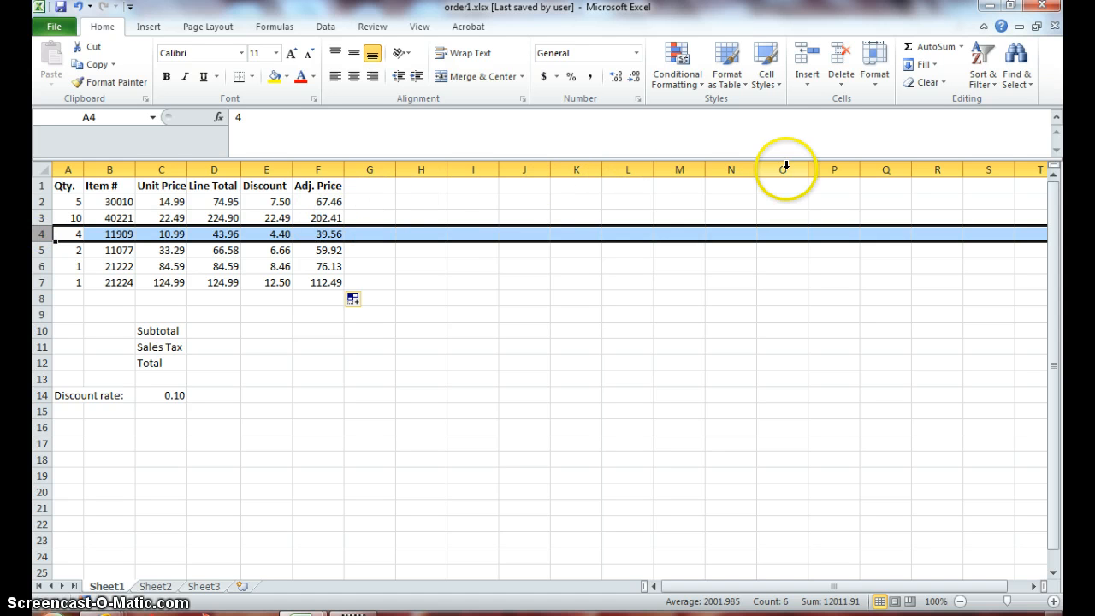
left_click(841, 82)
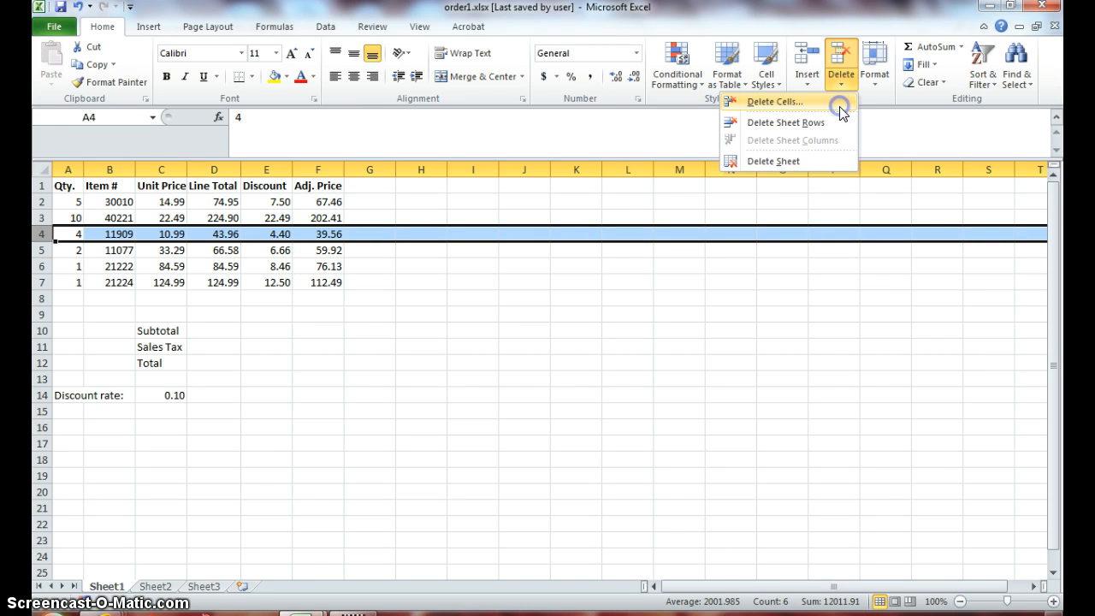
left_click(843, 119)
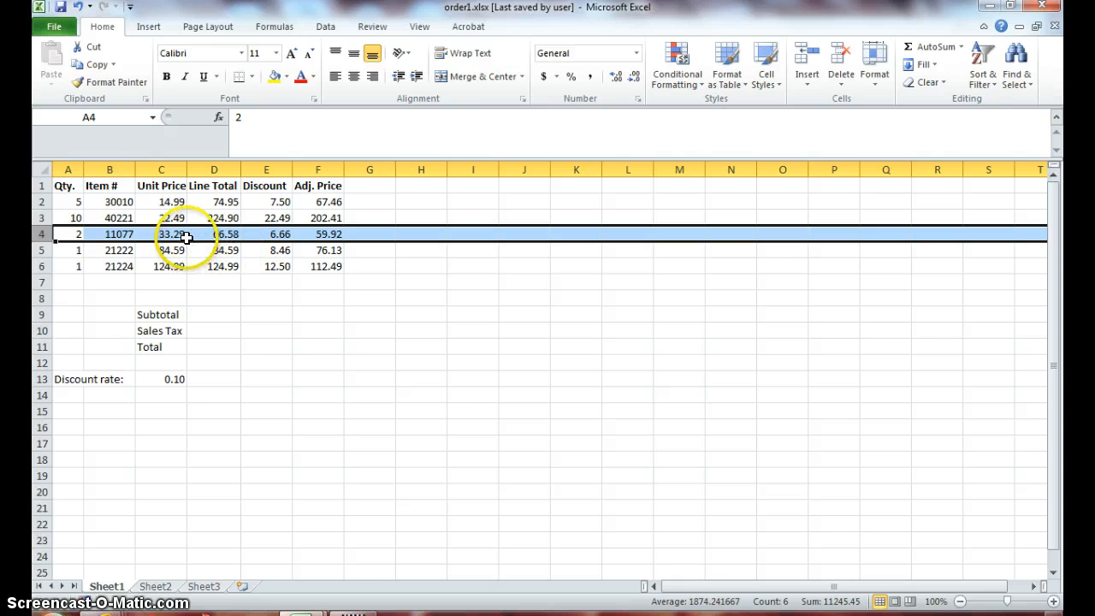
- Examine the line total, discount and adjusted price formulas in rows 4 to 6 and compare their rate reference with cell C13
left_click(218, 237)
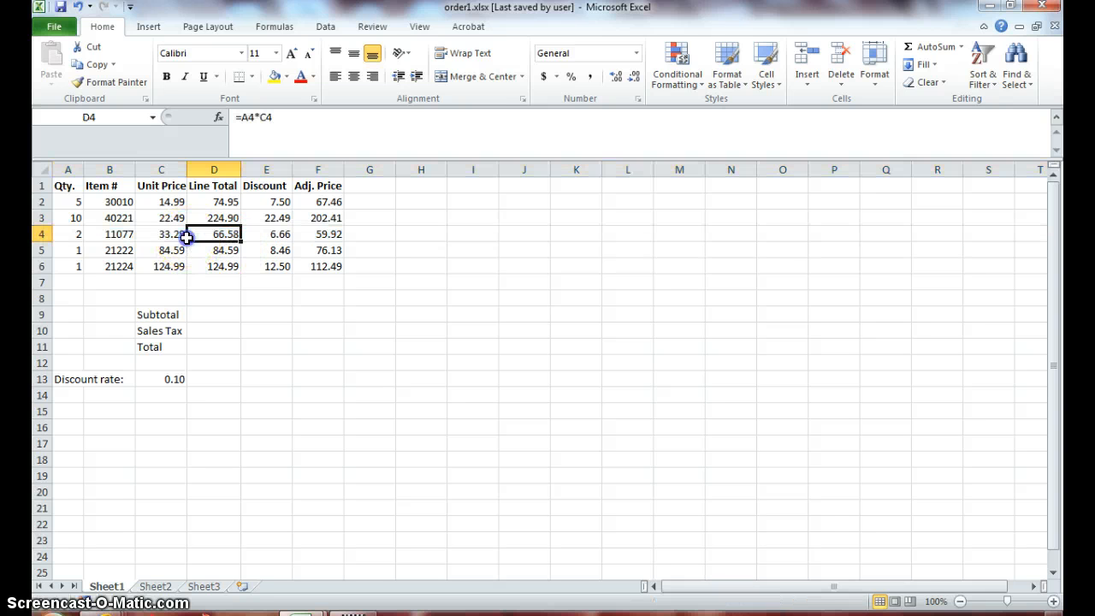
left_click(280, 230)
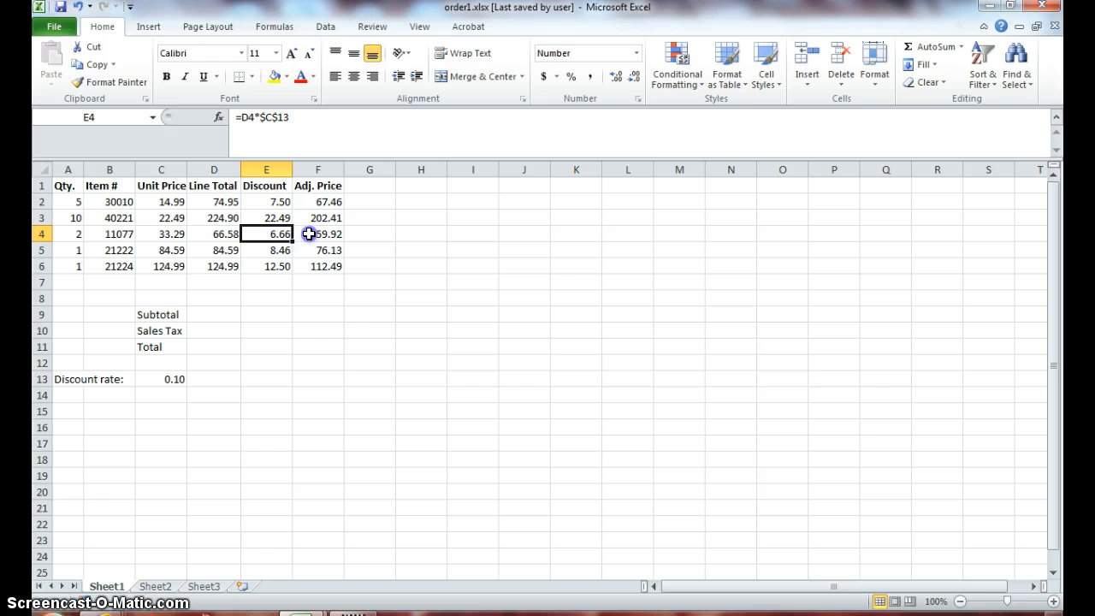
left_click(309, 234)
left_click(313, 248)
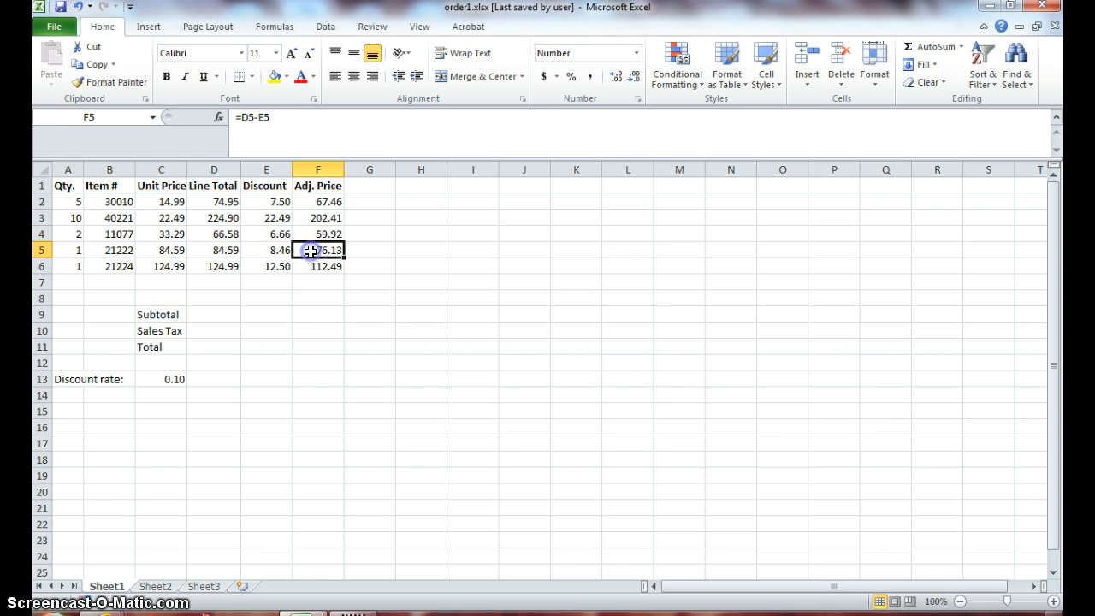
left_click(277, 254)
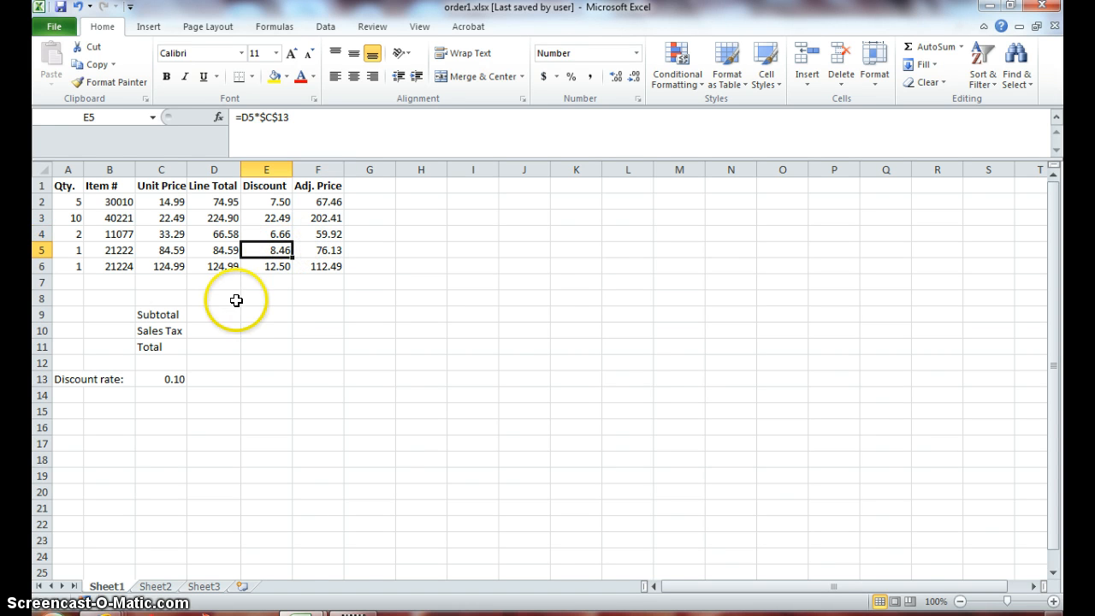
left_click(41, 266)
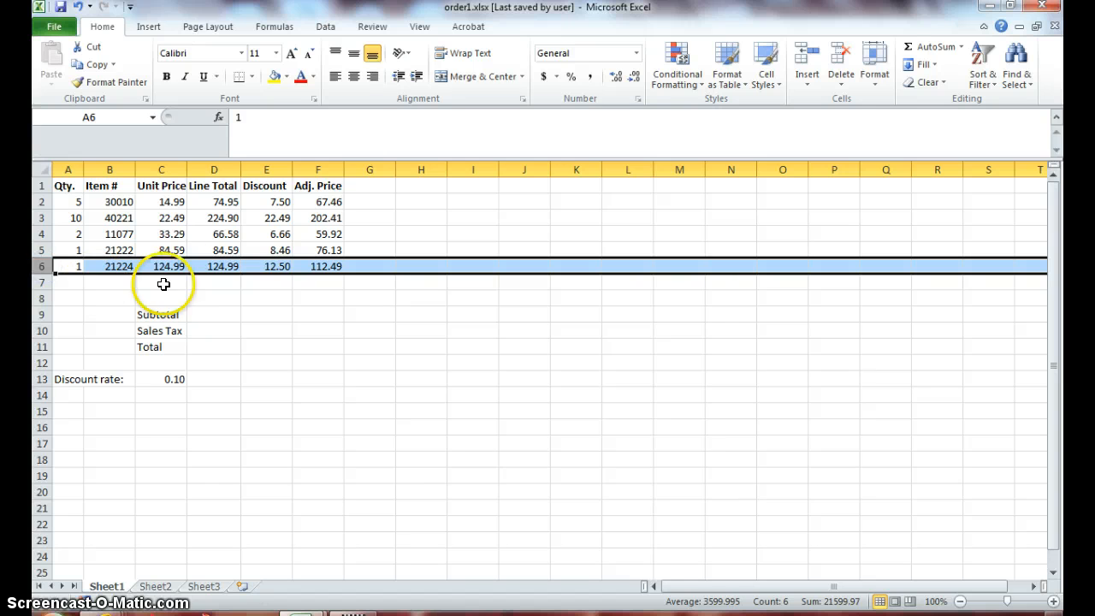
left_click(275, 266)
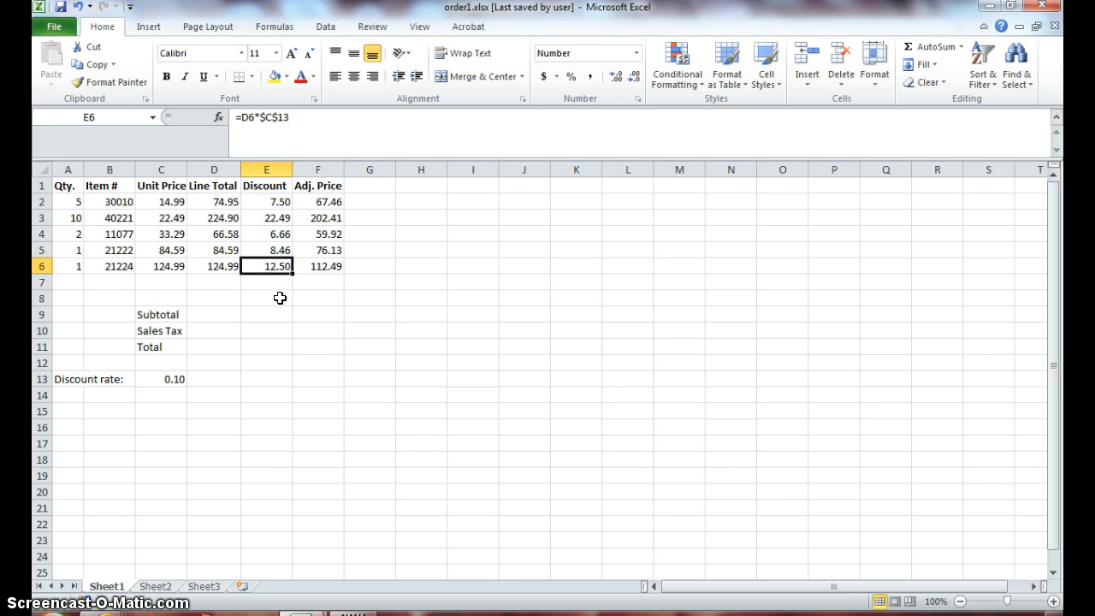
left_click(274, 272)
left_click(164, 383)
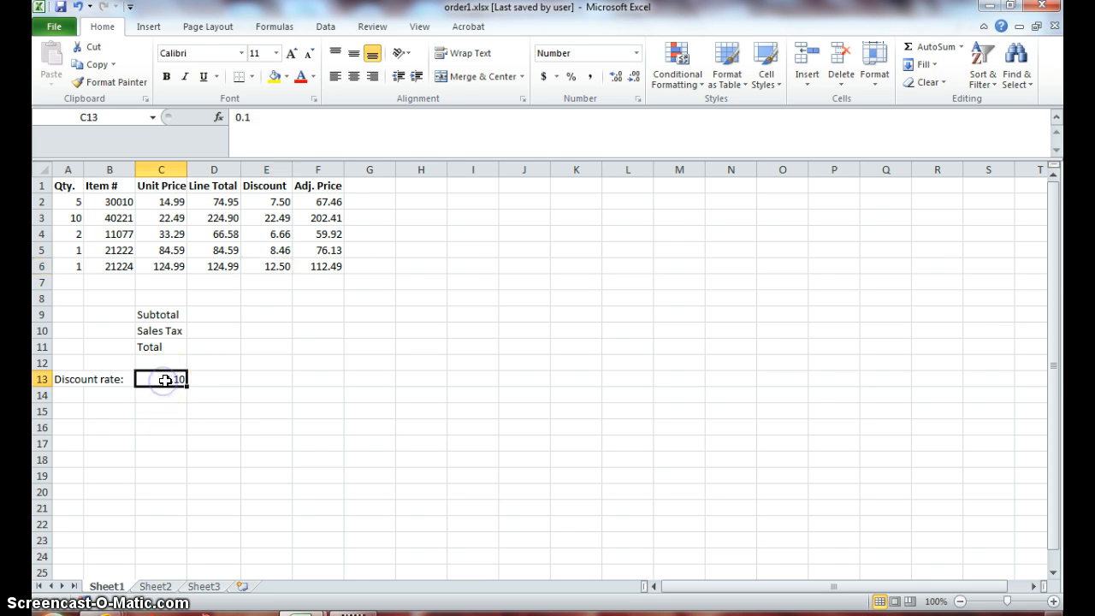
left_click(322, 266)
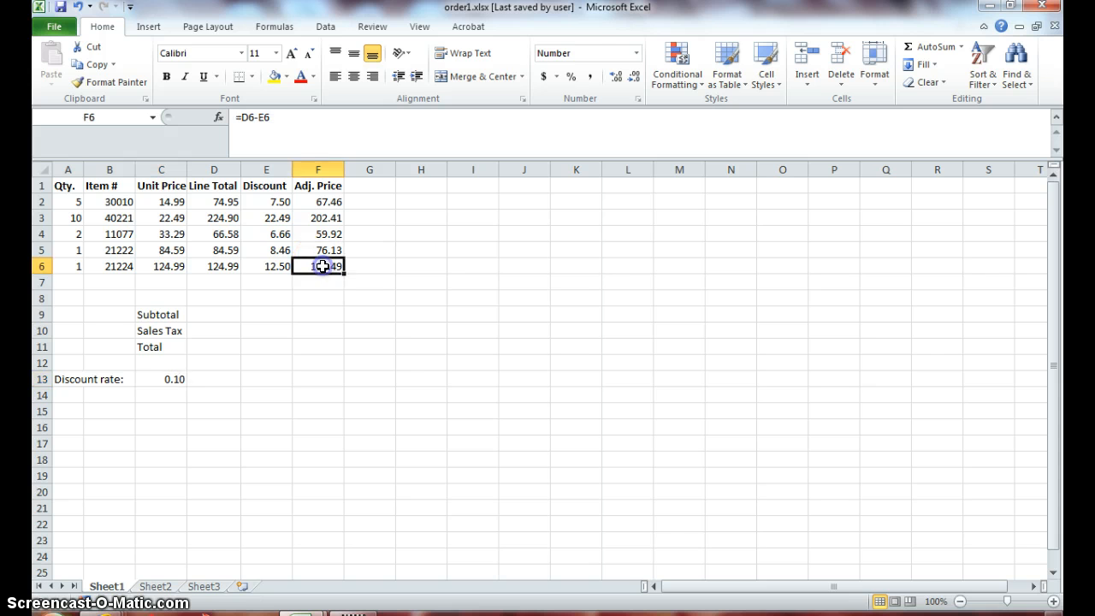
left_click(262, 271)
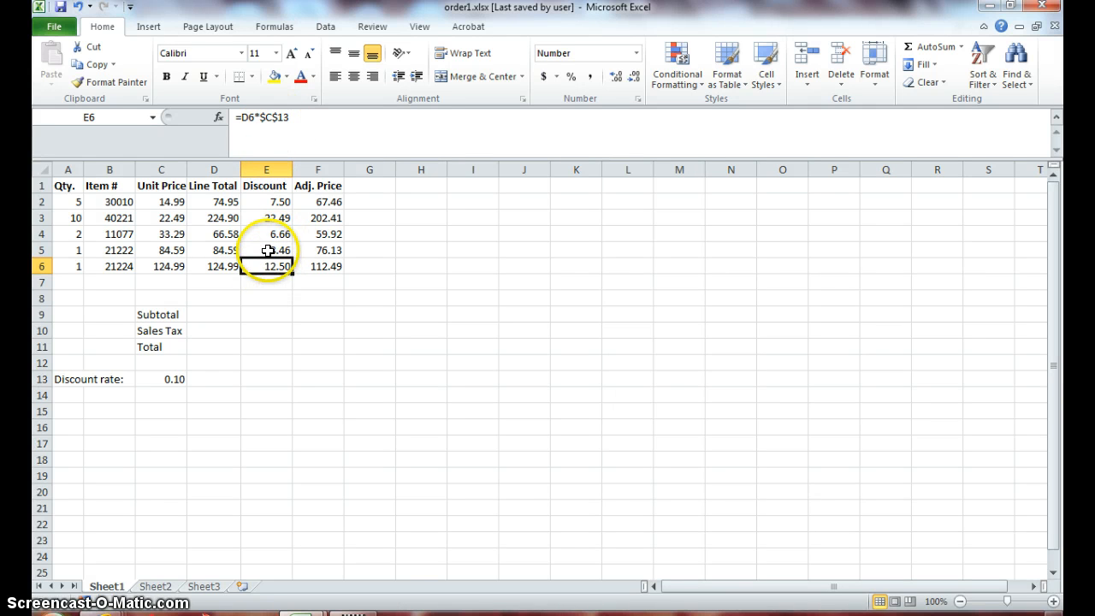
left_click(268, 250)
left_click(268, 228)
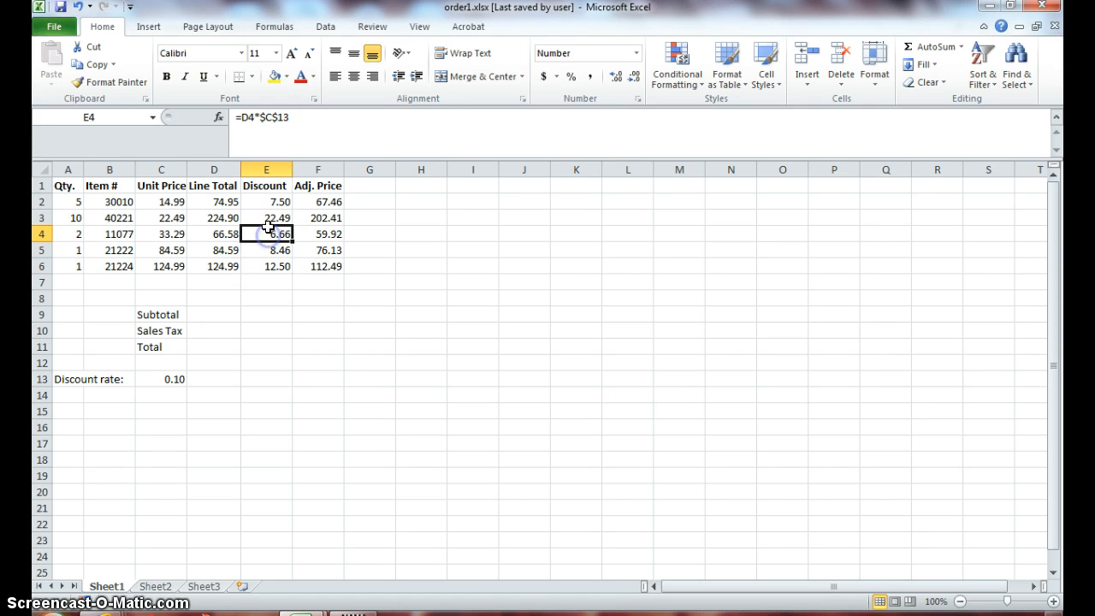
- Insert a blank sheet row above row 6 and check the line total formula for item 21224
left_click(269, 214)
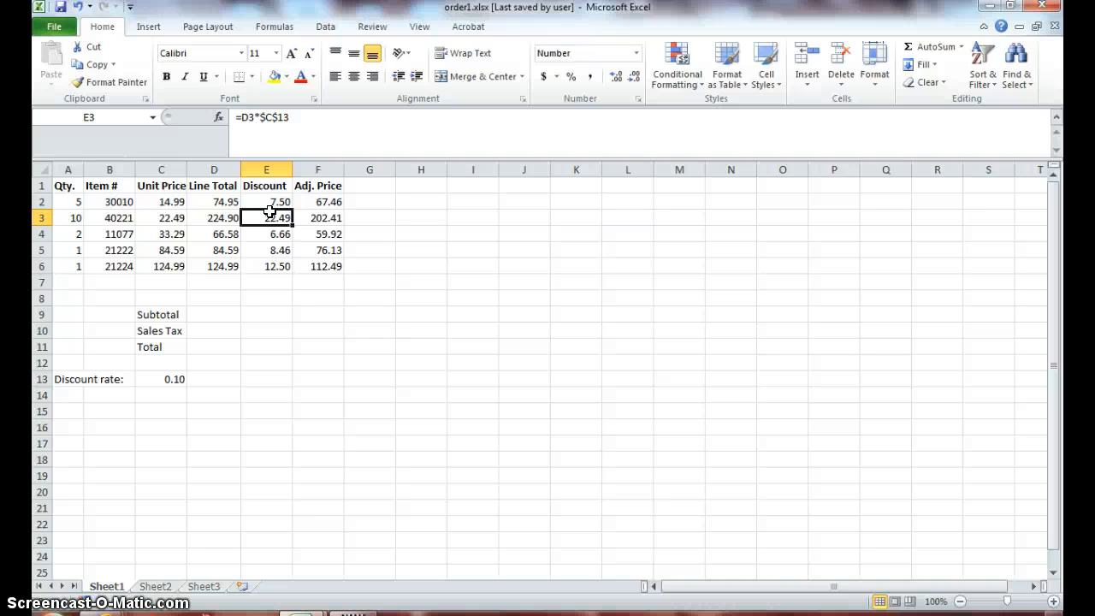
left_click(40, 266)
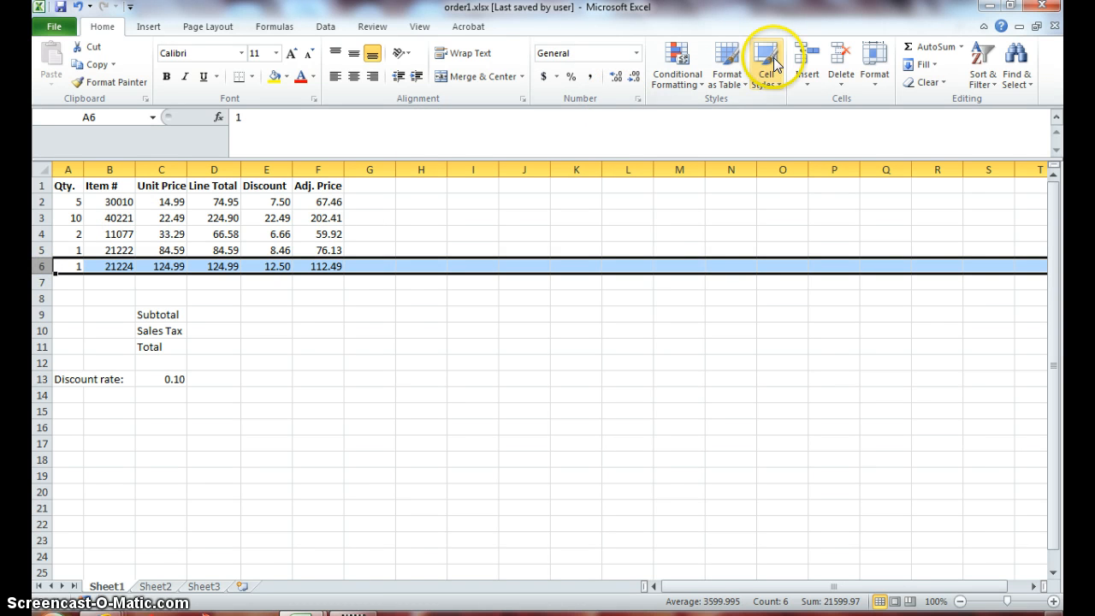
left_click(810, 85)
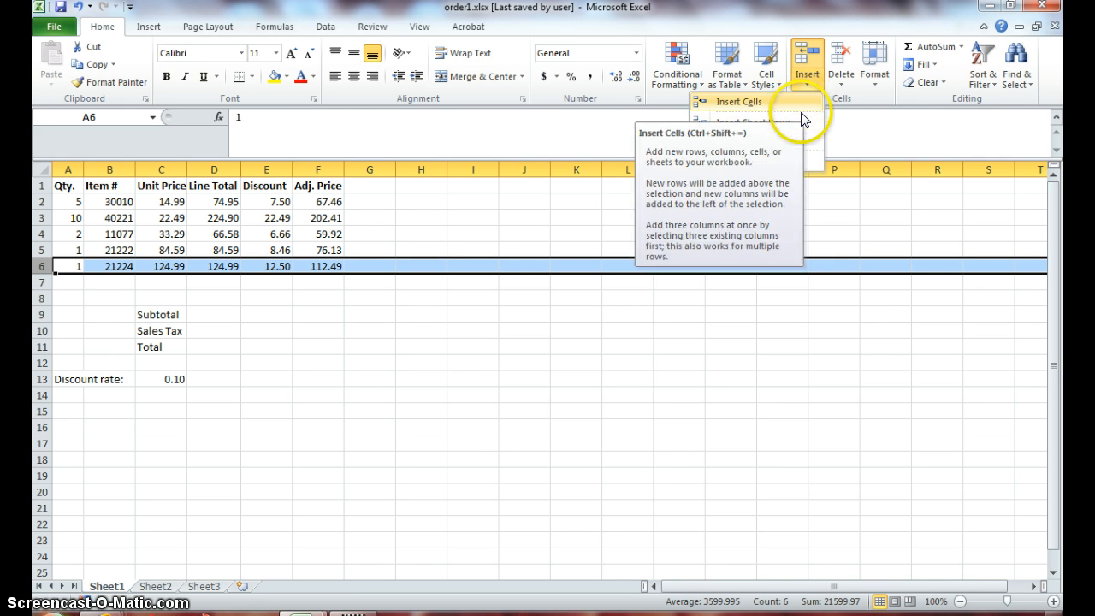
left_click(802, 123)
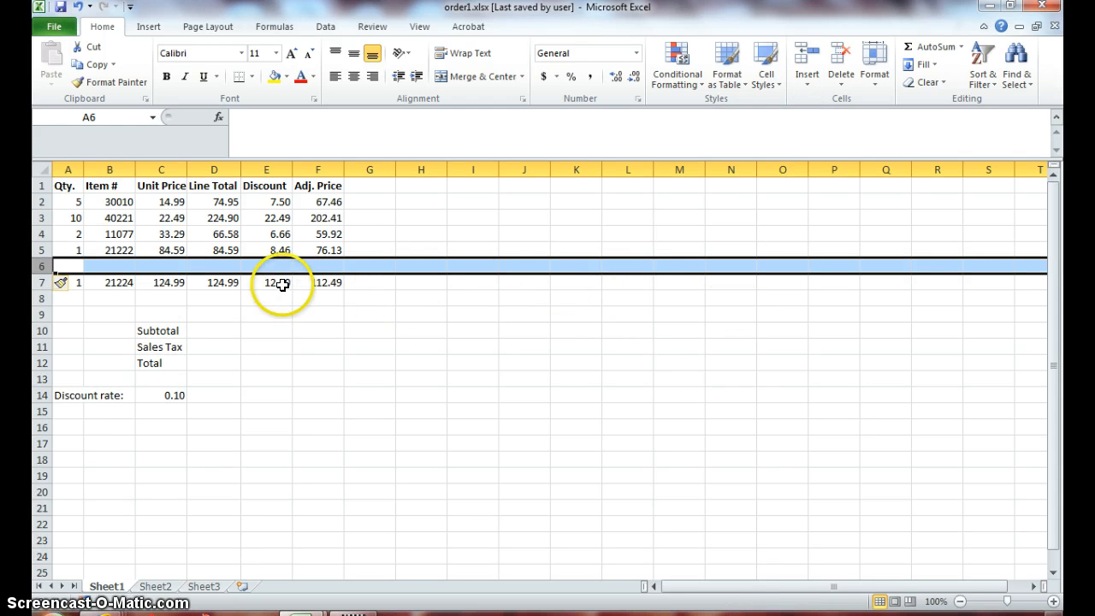
left_click(225, 282)
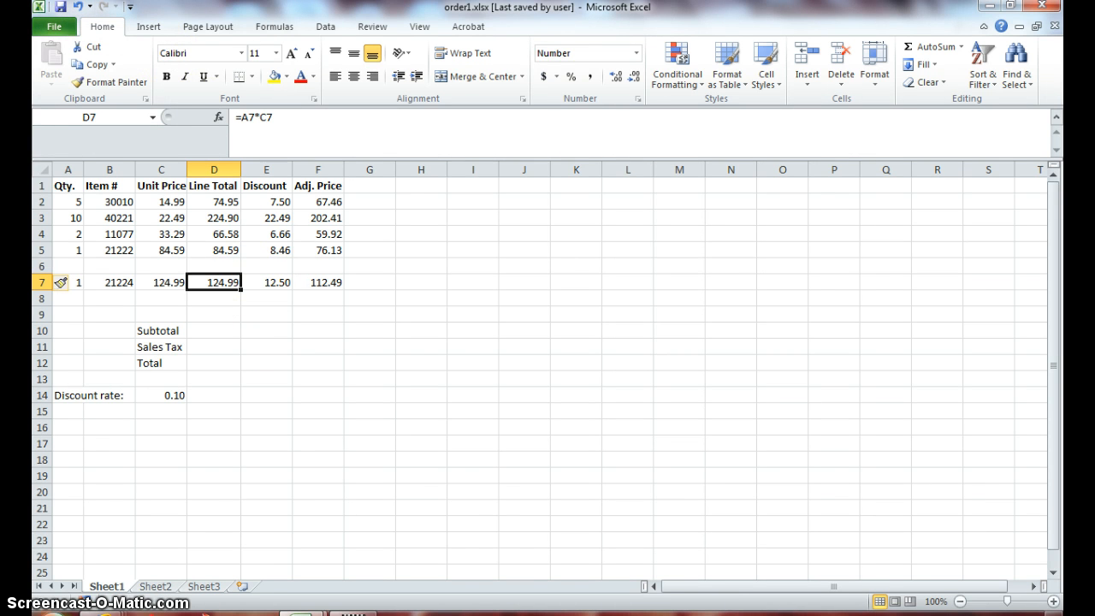
- Undo the sheet row insertion and clear the row selection by selecting an empty cell below the order table
left_click(78, 8)
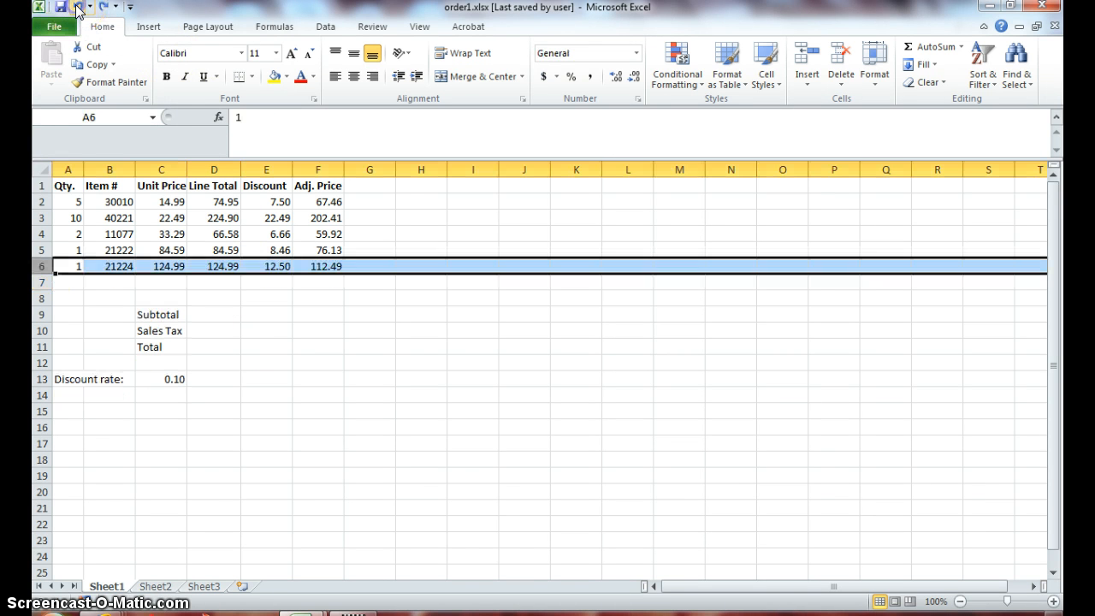
left_click(268, 323)
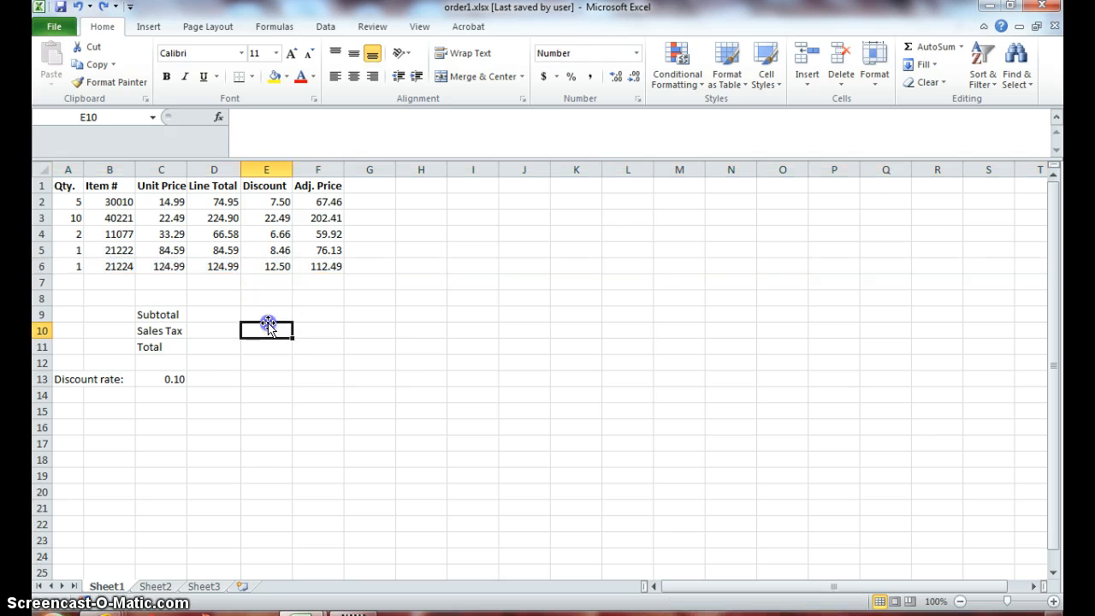